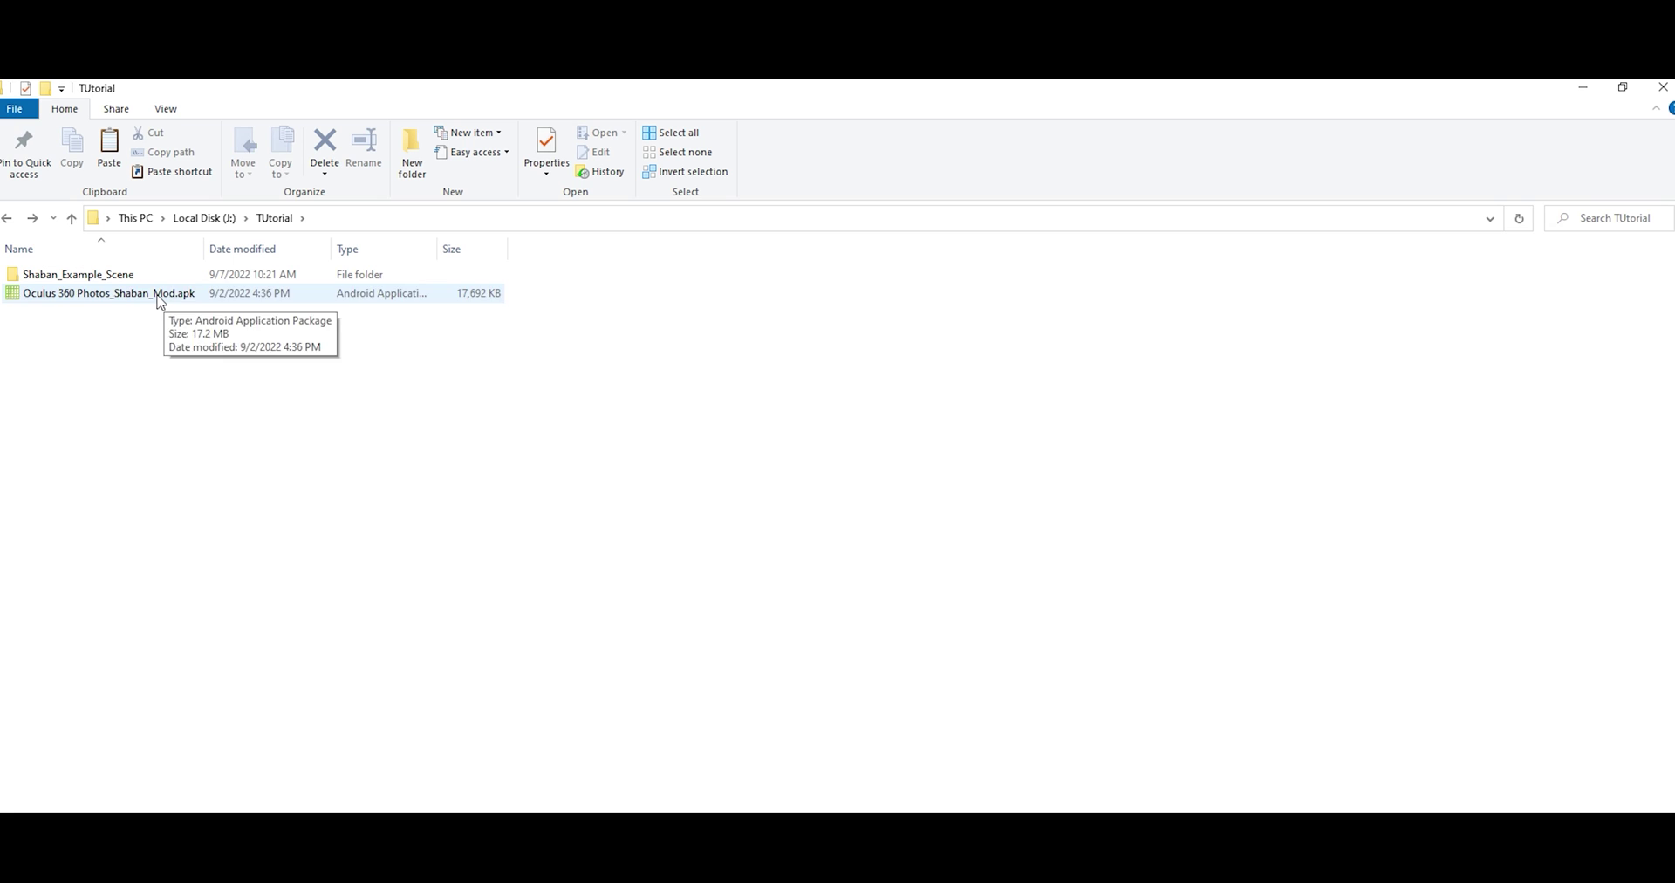
# Open Alien_Queen.png from the Shaban_Example_Scene folder and look across the whole stereo cubemap image
pyautogui.click(157, 296)
pyautogui.click(87, 278)
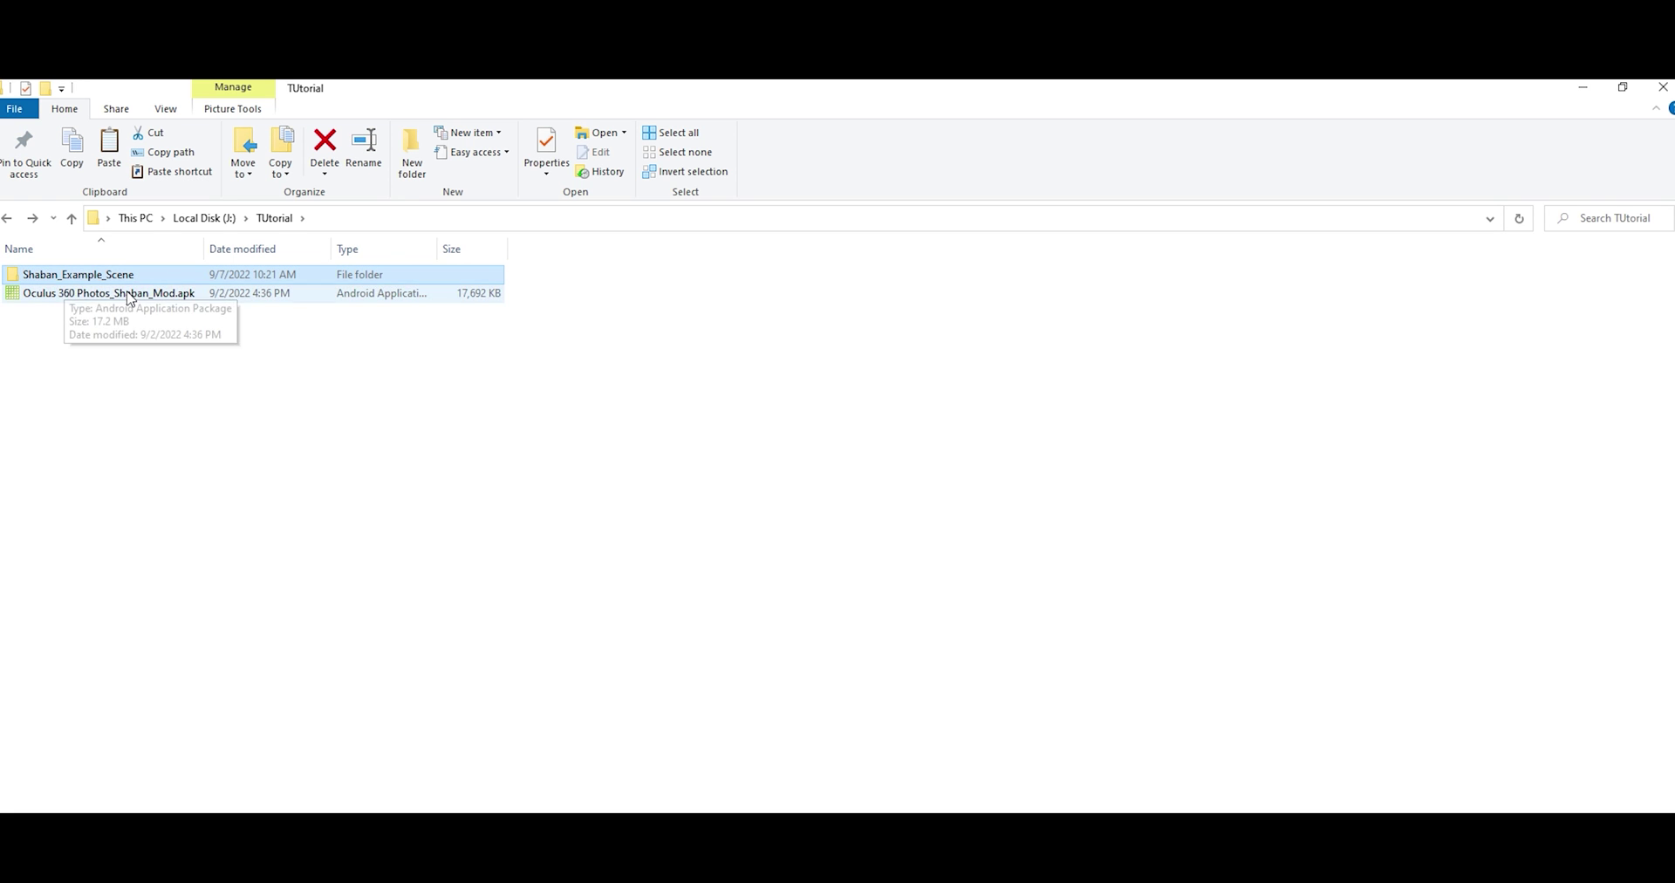
pyautogui.doubleClick(77, 277)
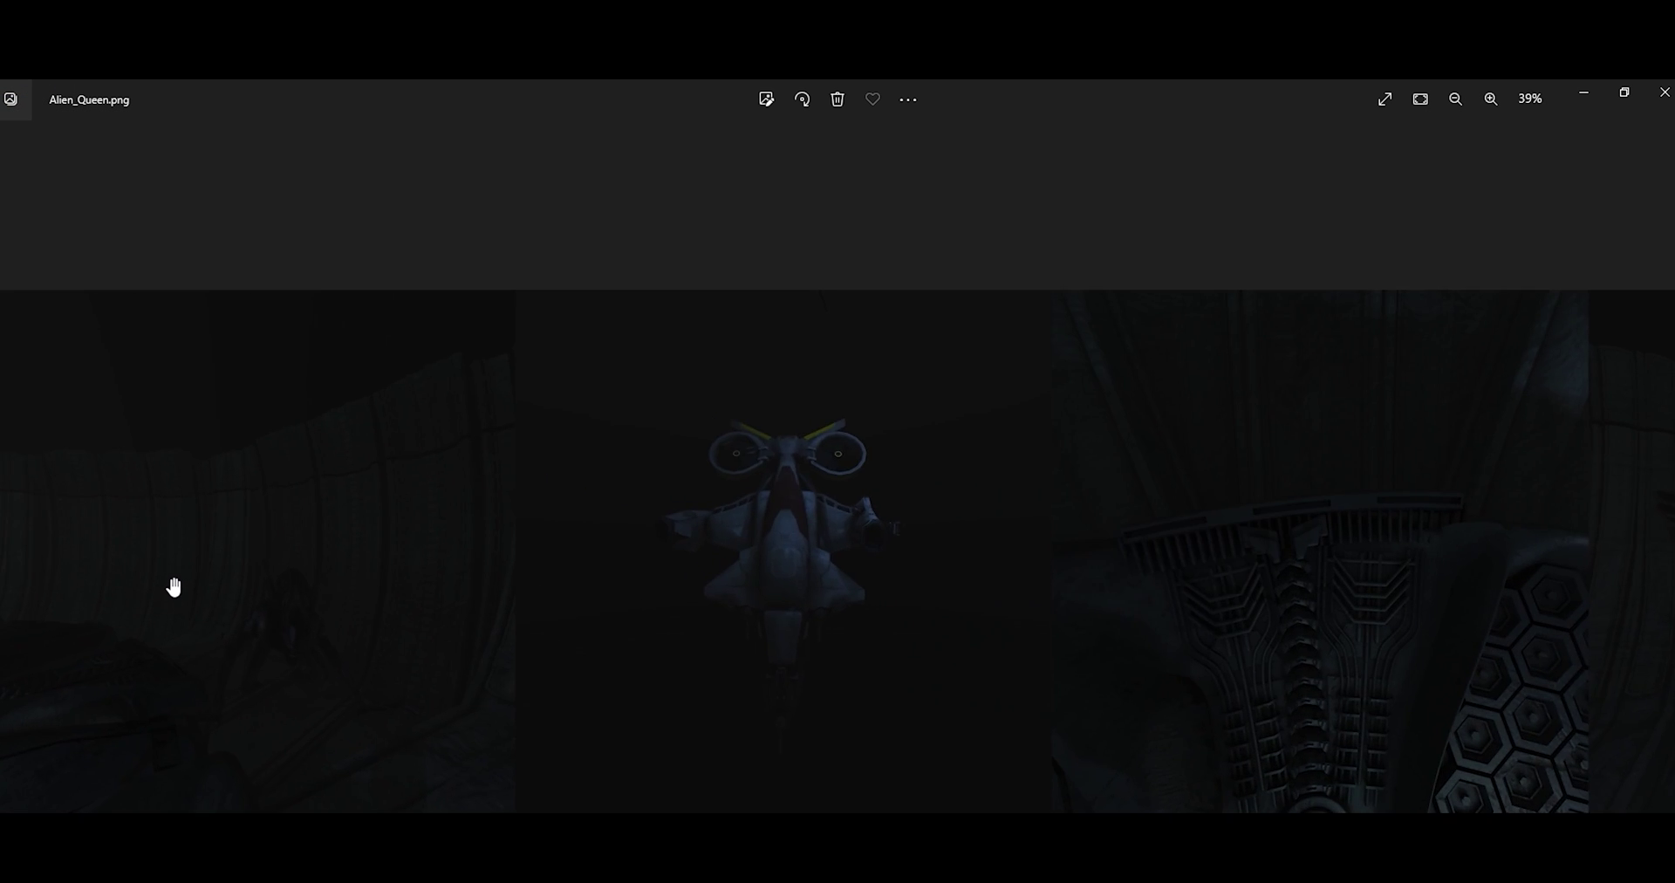
pyautogui.moveTo(977, 571); pyautogui.dragTo(430, 591)
pyautogui.moveTo(1507, 567); pyautogui.dragTo(658, 602)
pyautogui.moveTo(1315, 511); pyautogui.dragTo(206, 609)
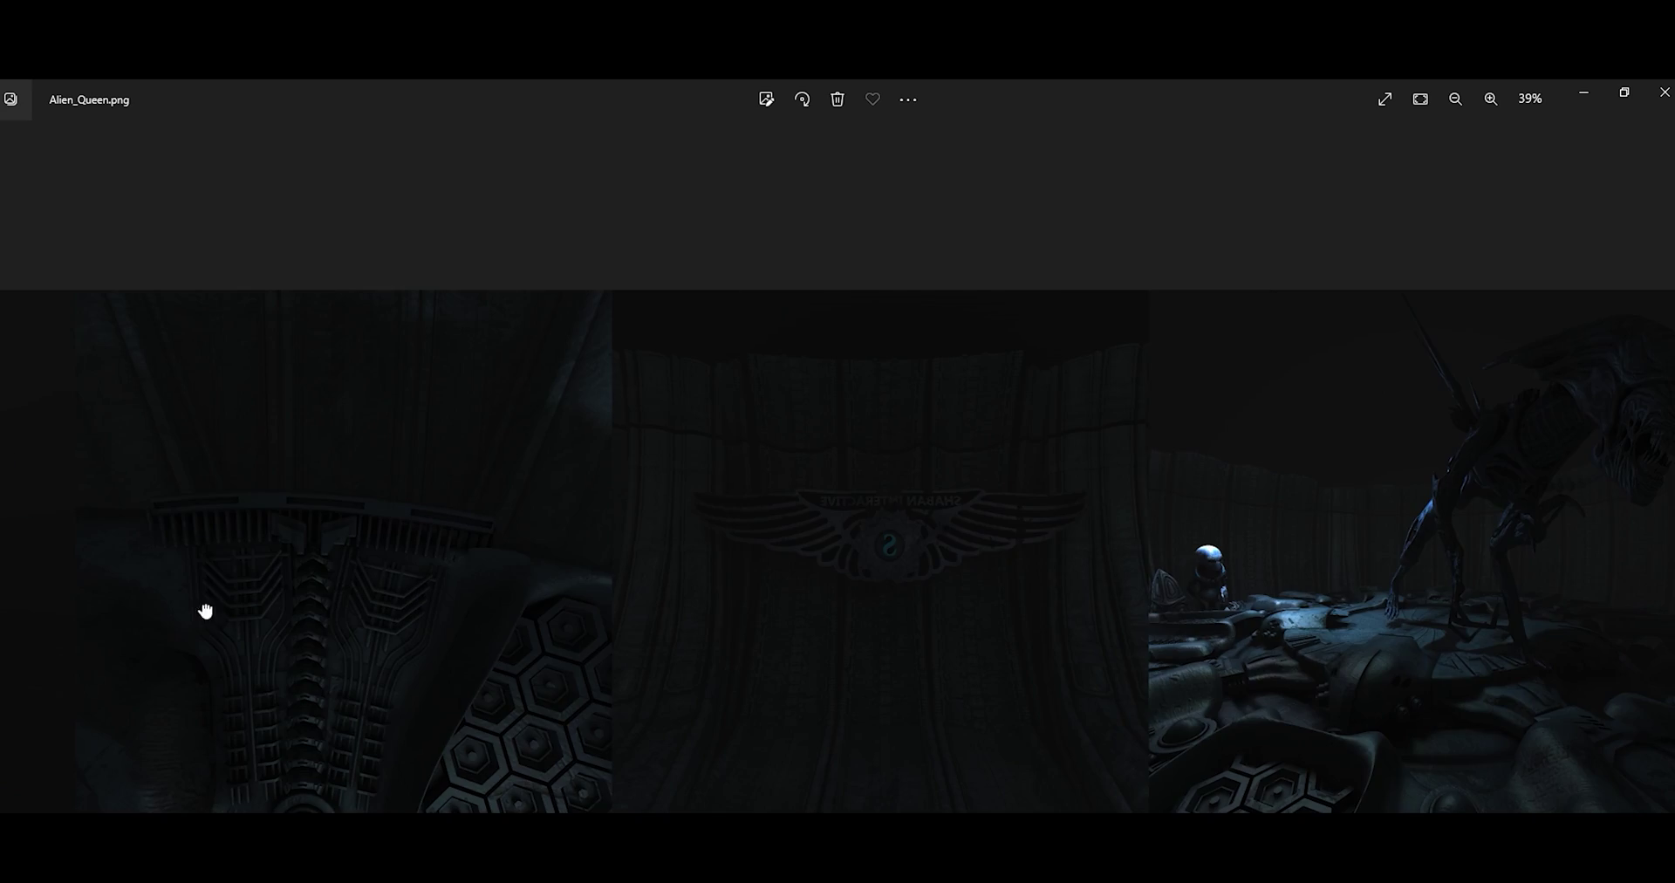
pyautogui.moveTo(849, 584); pyautogui.dragTo(1666, 584)
pyautogui.scroll(-5, 1141, 639)
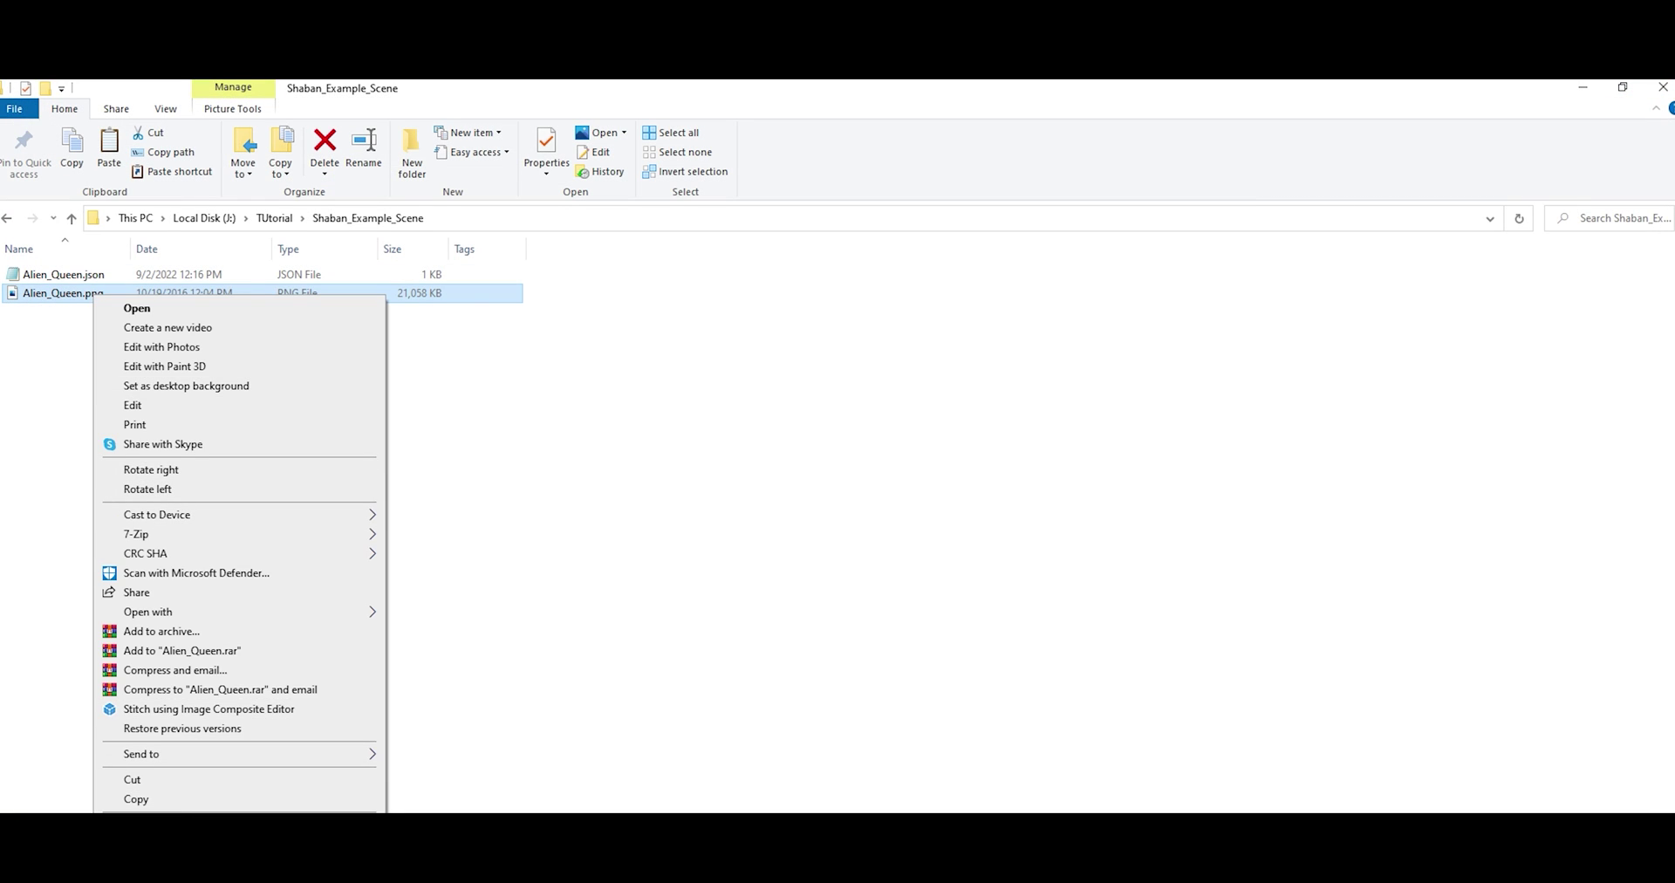
# Check the image dimensions in the detailed properties of Alien_Queen.png
pyautogui.press('r')
pyautogui.click(209, 335)
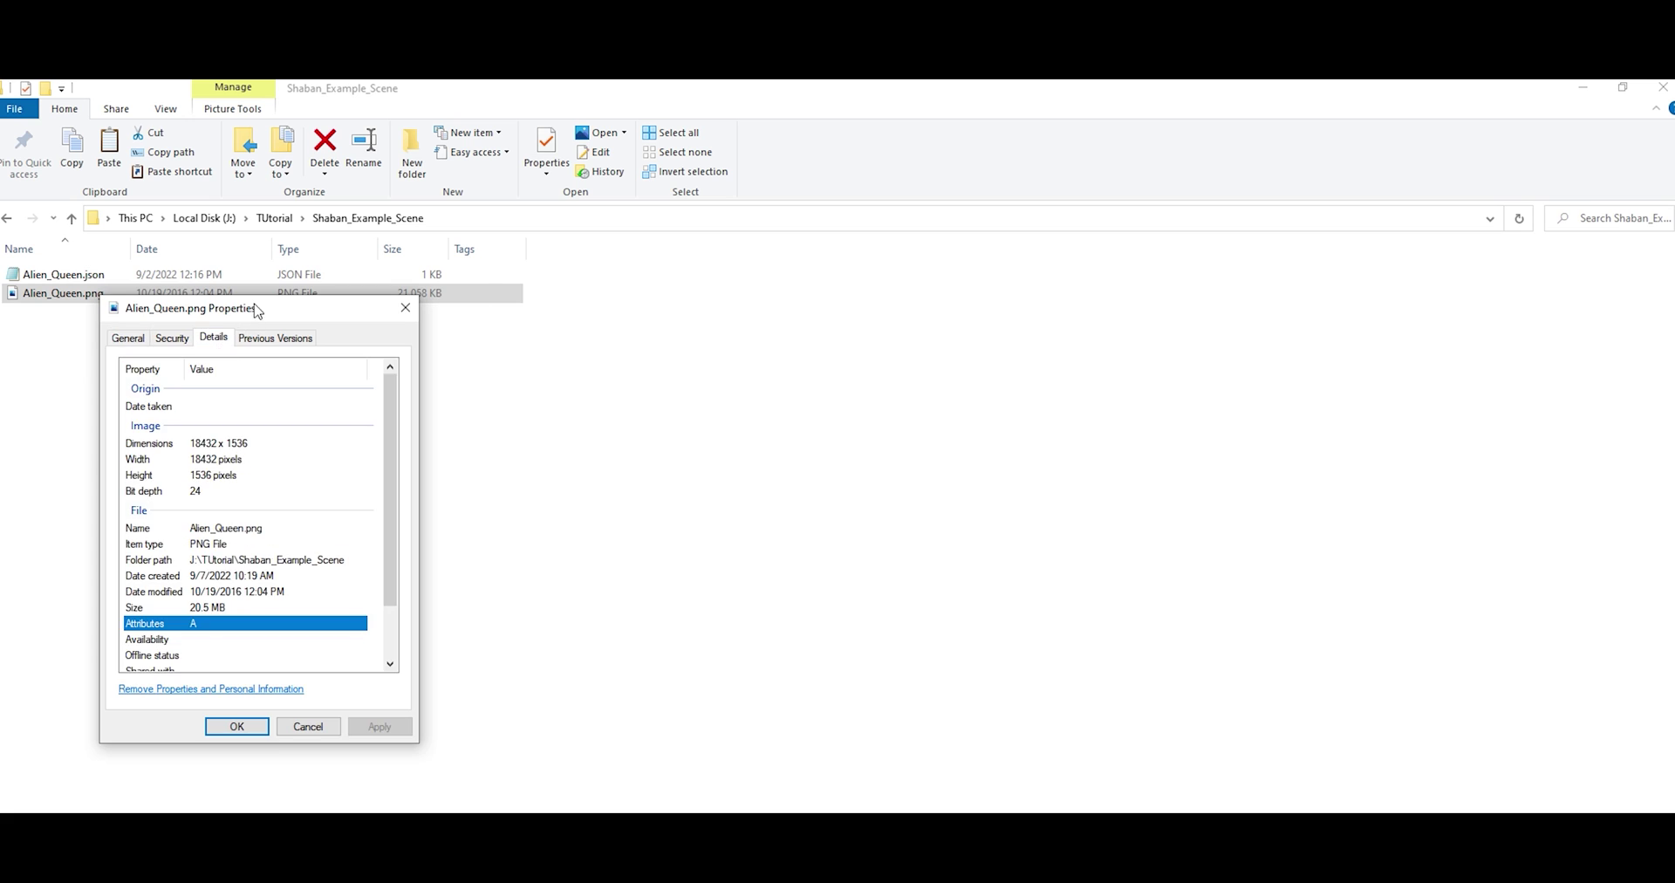
pyautogui.moveTo(254, 307); pyautogui.dragTo(737, 279)
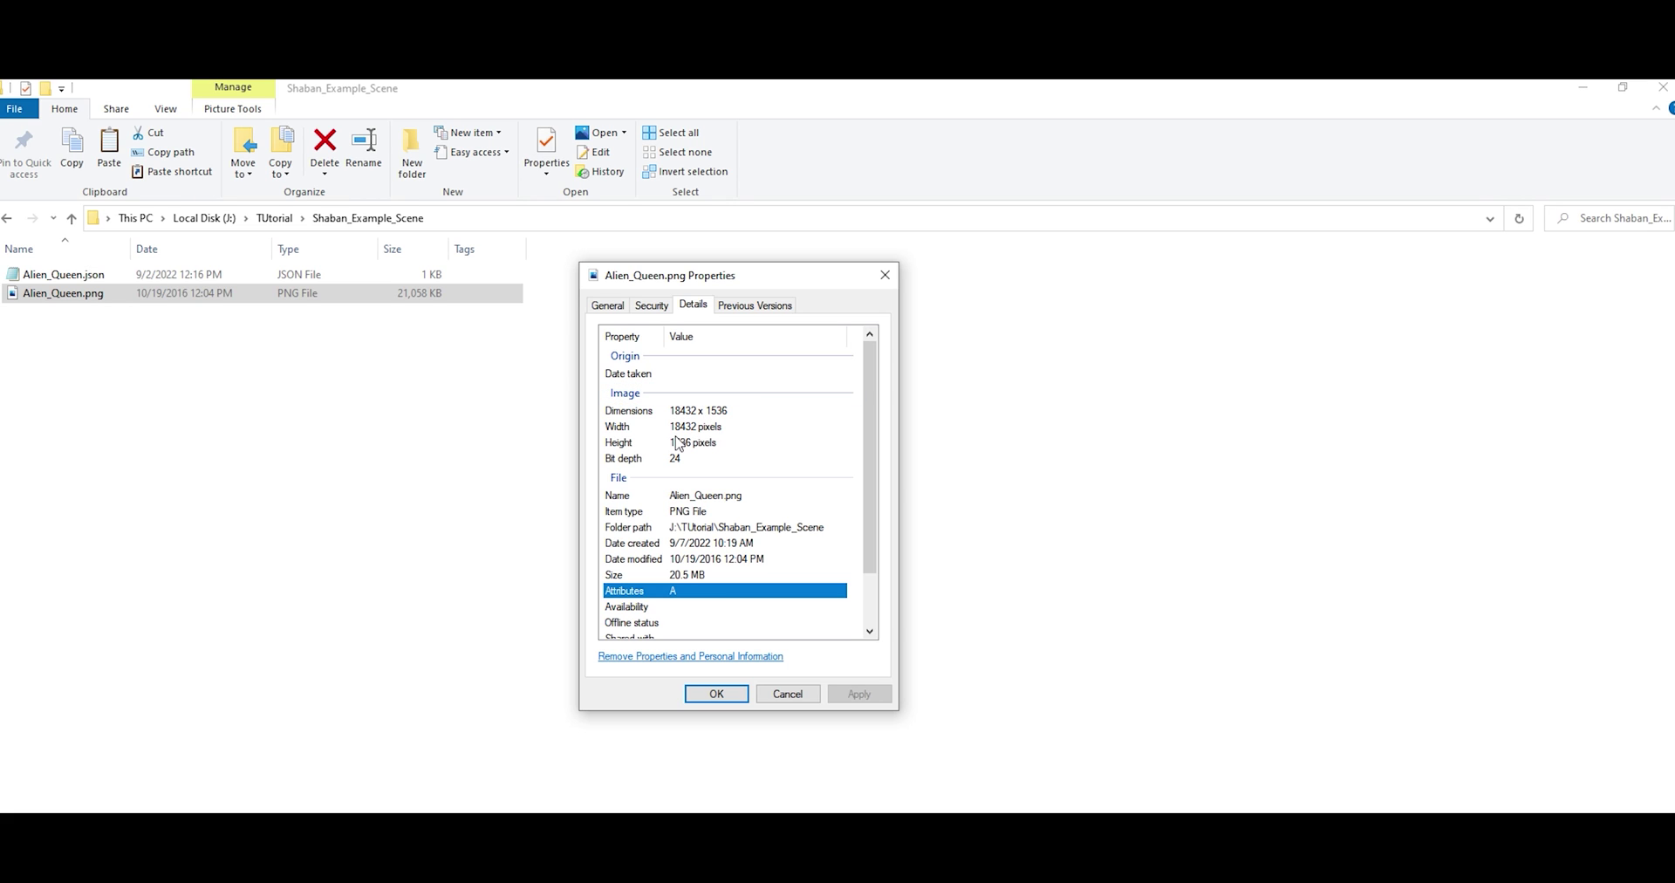
pyautogui.click(717, 693)
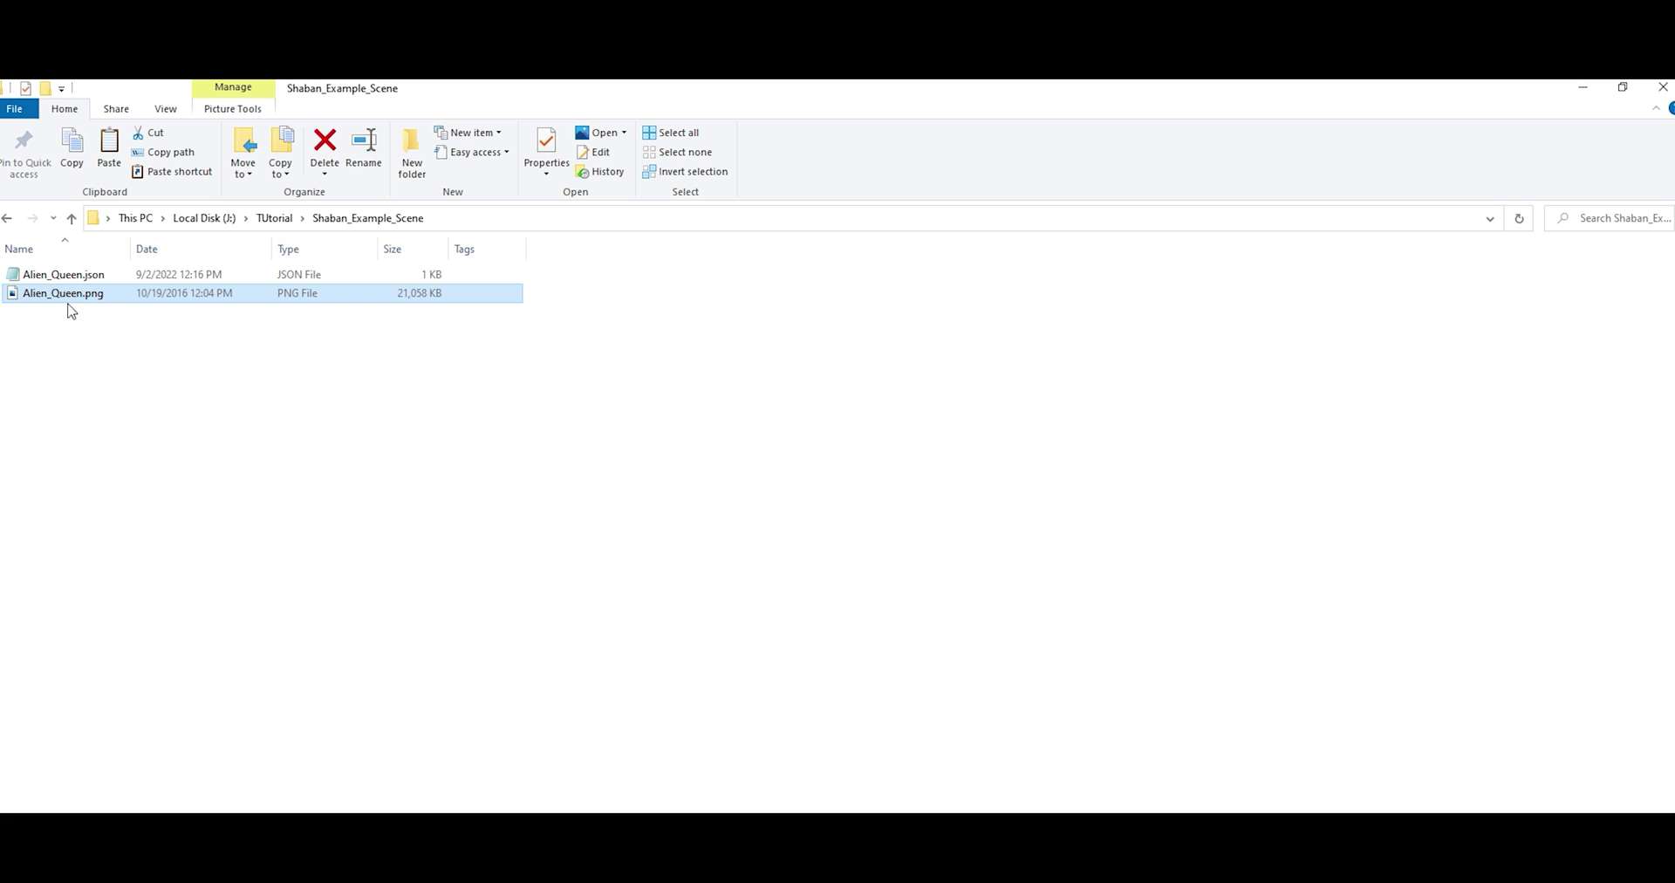
# Copy Alien_Queen.png into the Stereo_Export folder on drive J: and display that folder's contents as large icons
pyautogui.click(75, 296)
pyautogui.rightClick(82, 302)
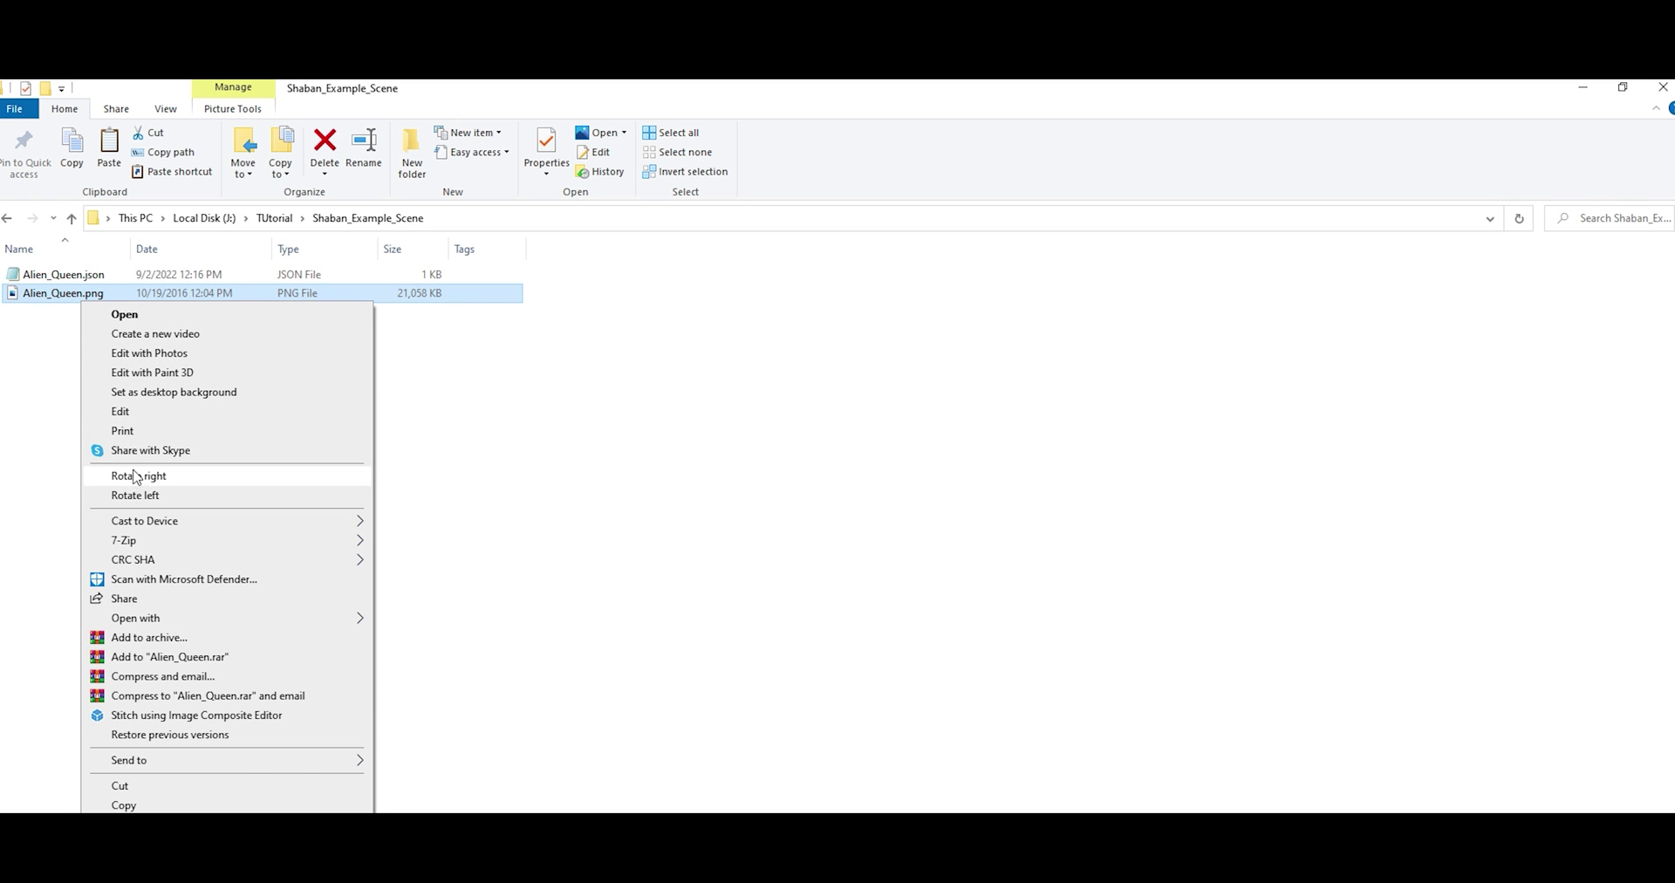
pyautogui.click(124, 804)
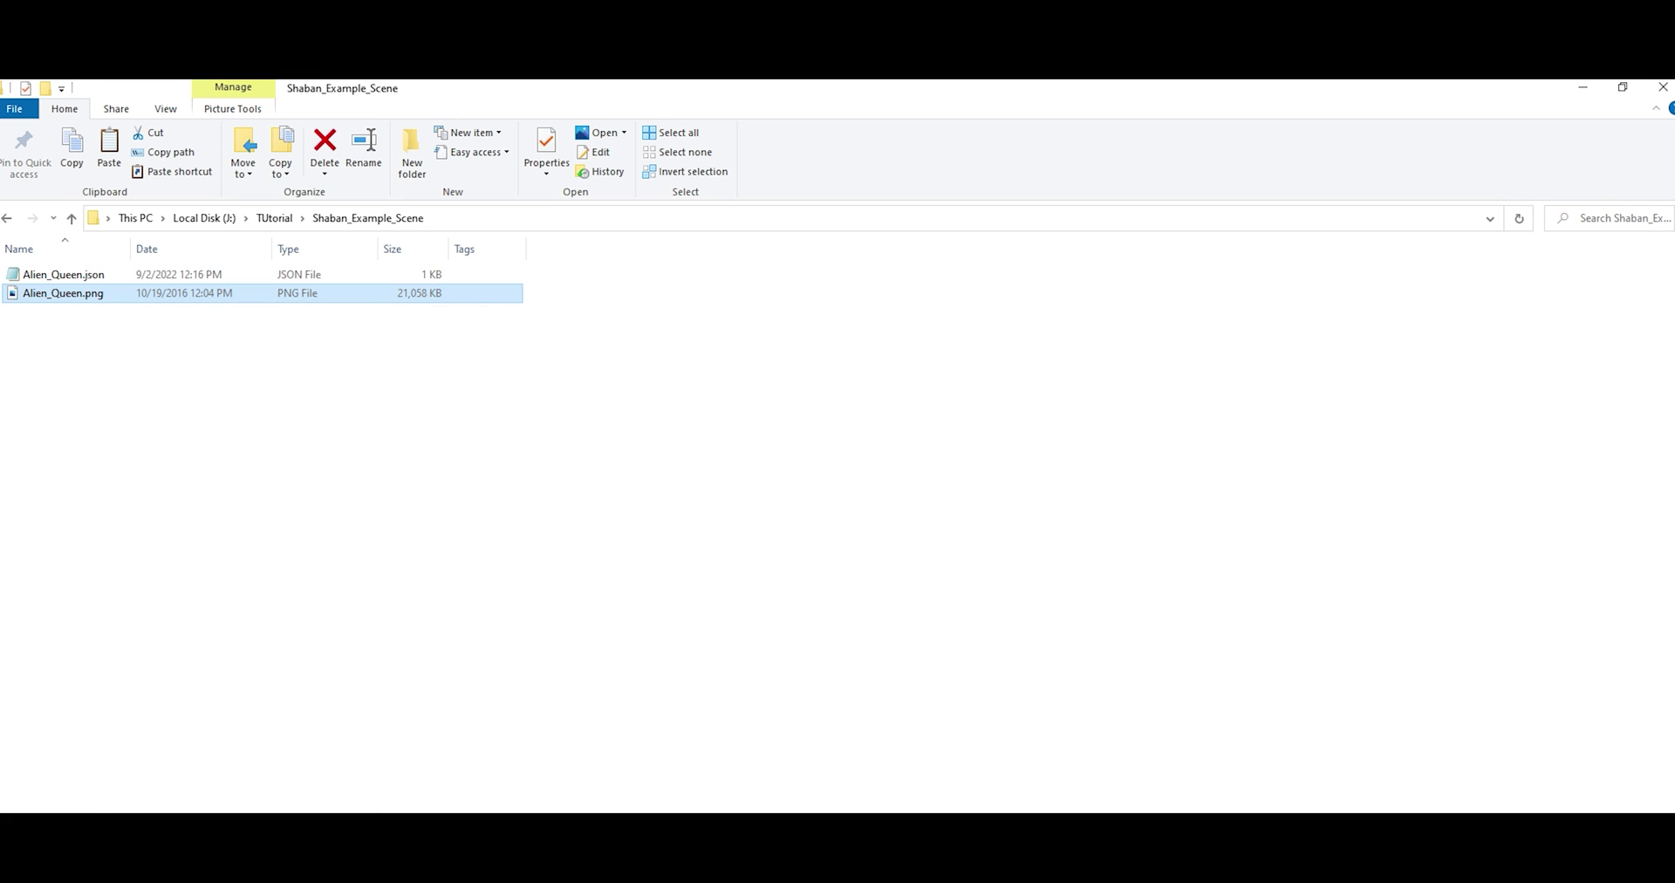
pyautogui.hotkey('alt', 'Tab')
pyautogui.rightClick(281, 253)
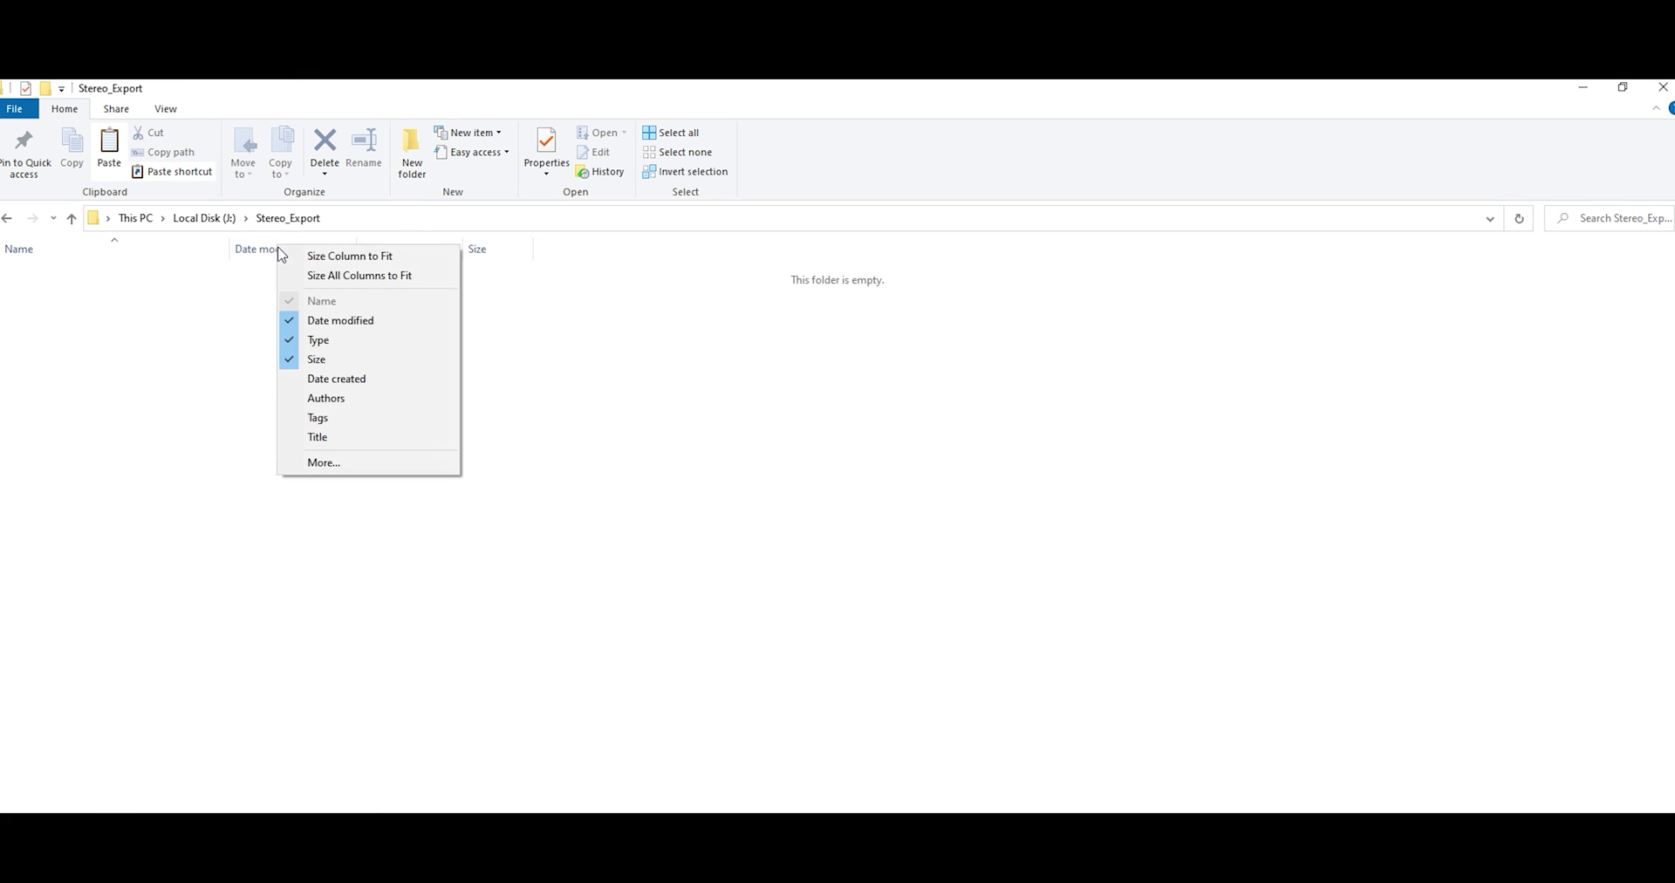
pyautogui.rightClick(220, 322)
pyautogui.click(262, 442)
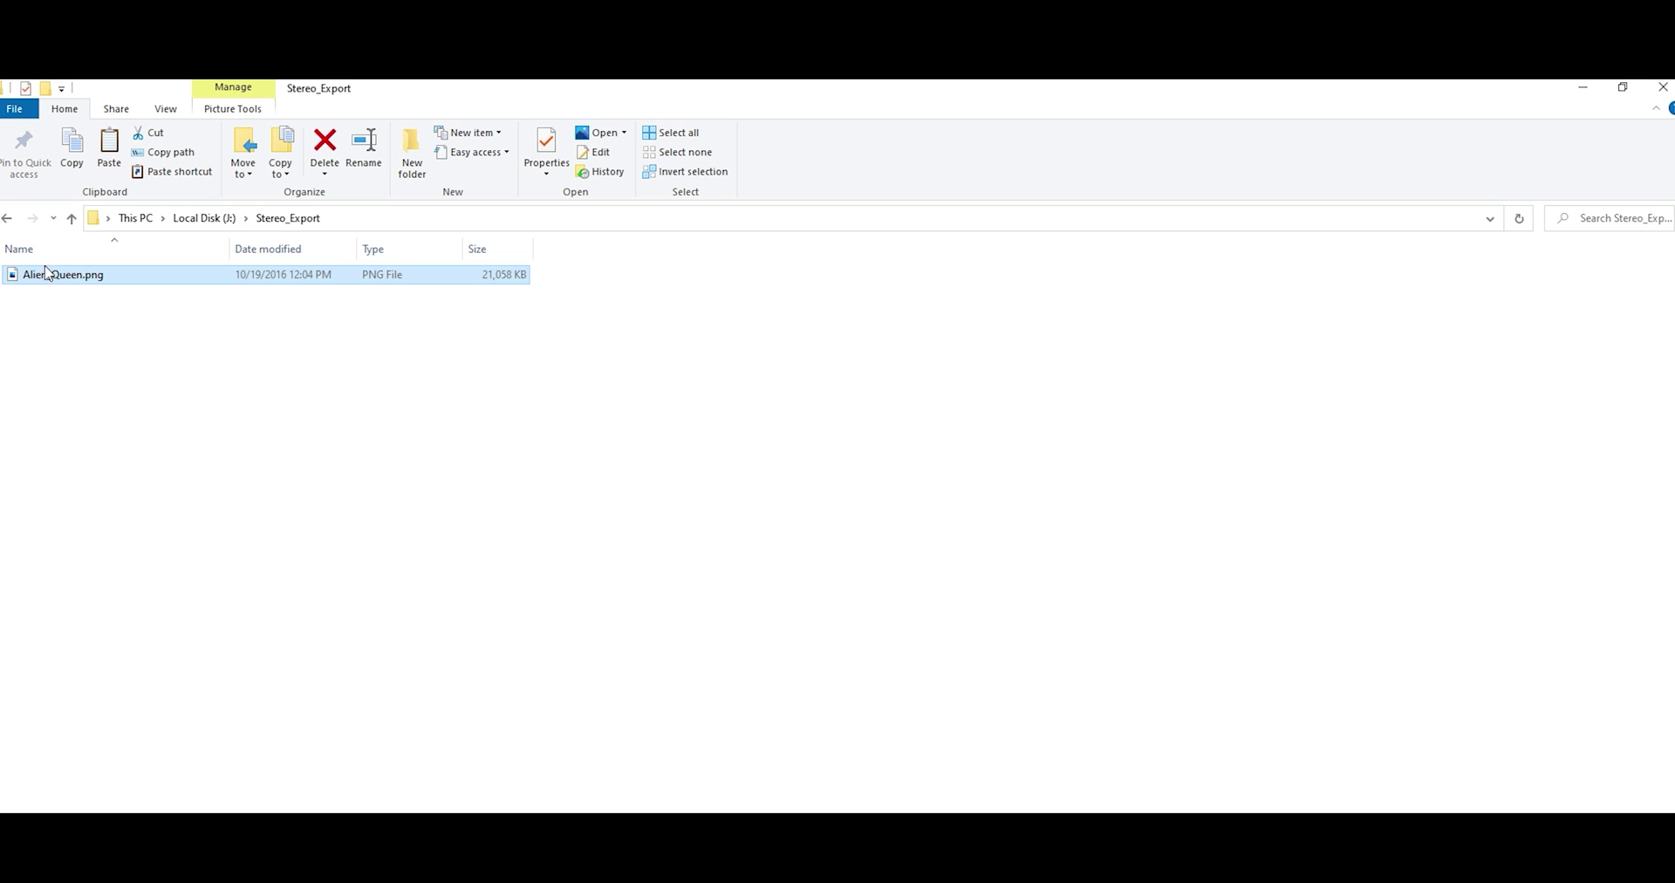
pyautogui.hotkey('ctrl', 'shift', '2')
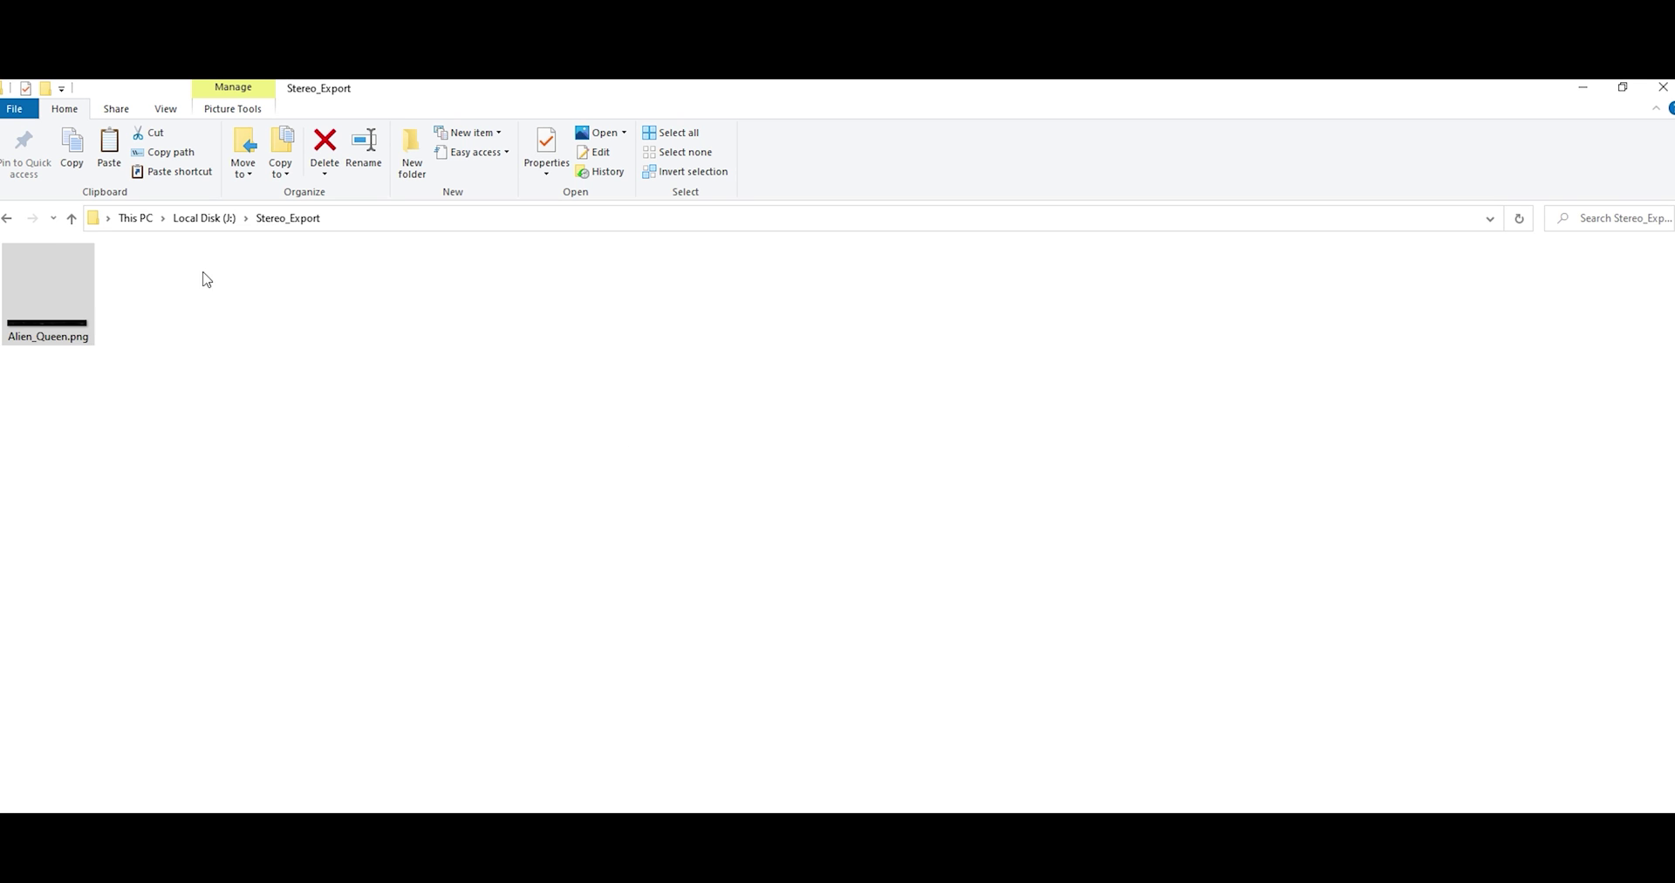
pyautogui.click(331, 417)
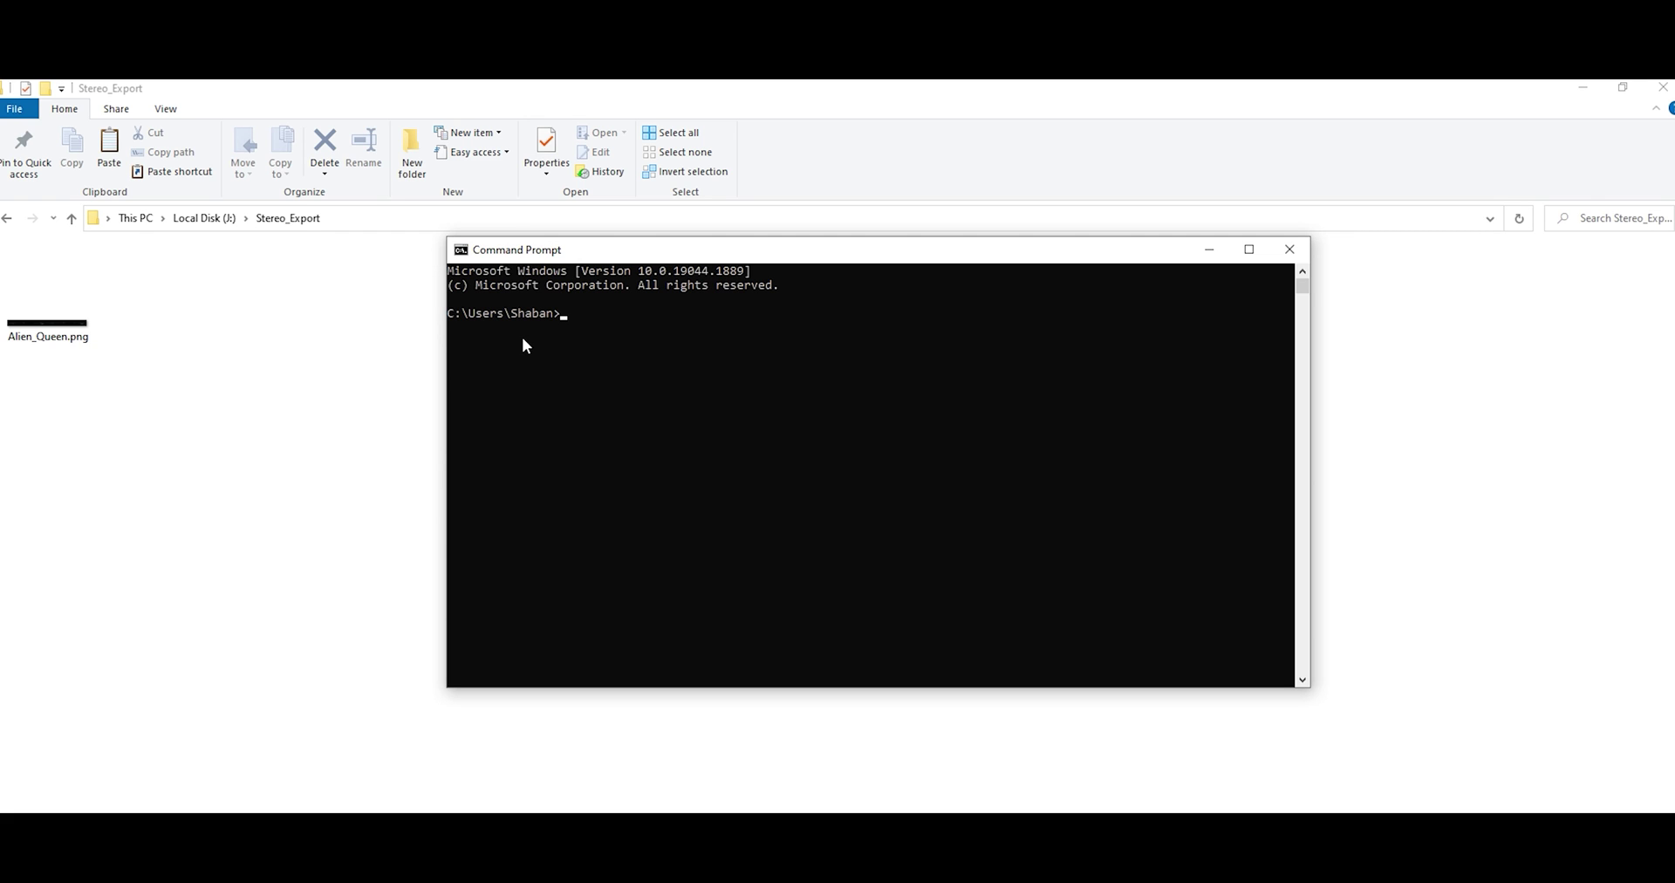
# In Command Prompt, switch to drive J: and change to the Stereo_Export directory
pyautogui.press('Return')
pyautogui.write('ort')
pyautogui.press('Return')
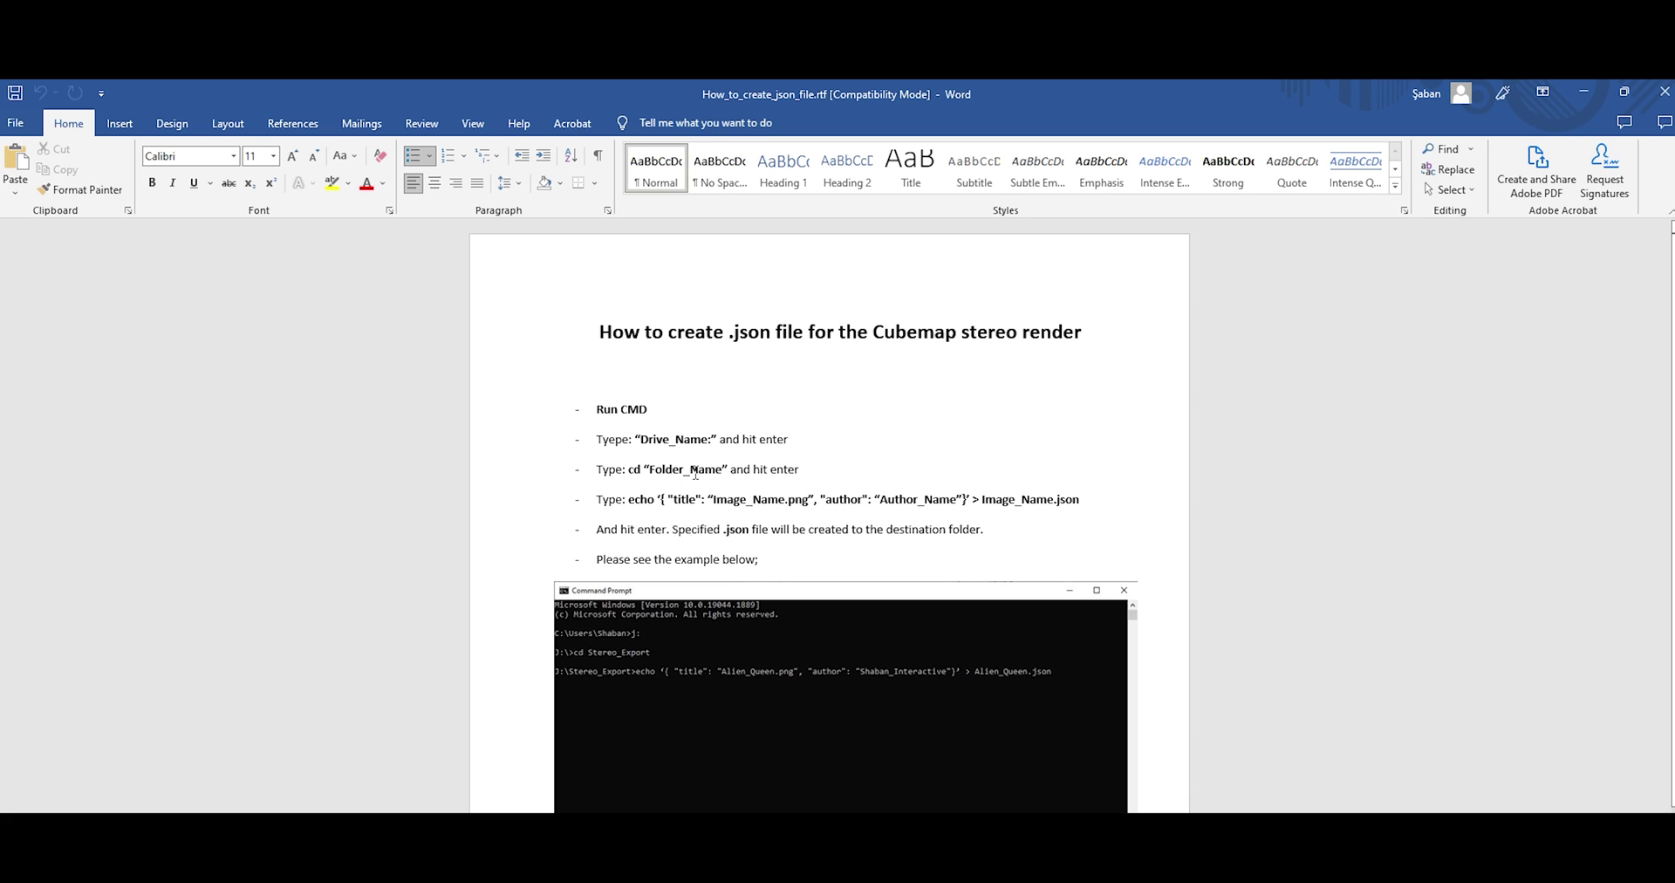
# Copy the echo command template from How_to_create_json_file.rtf in Word and paste it into Command Prompt
pyautogui.moveTo(631, 500); pyautogui.dragTo(1086, 501)
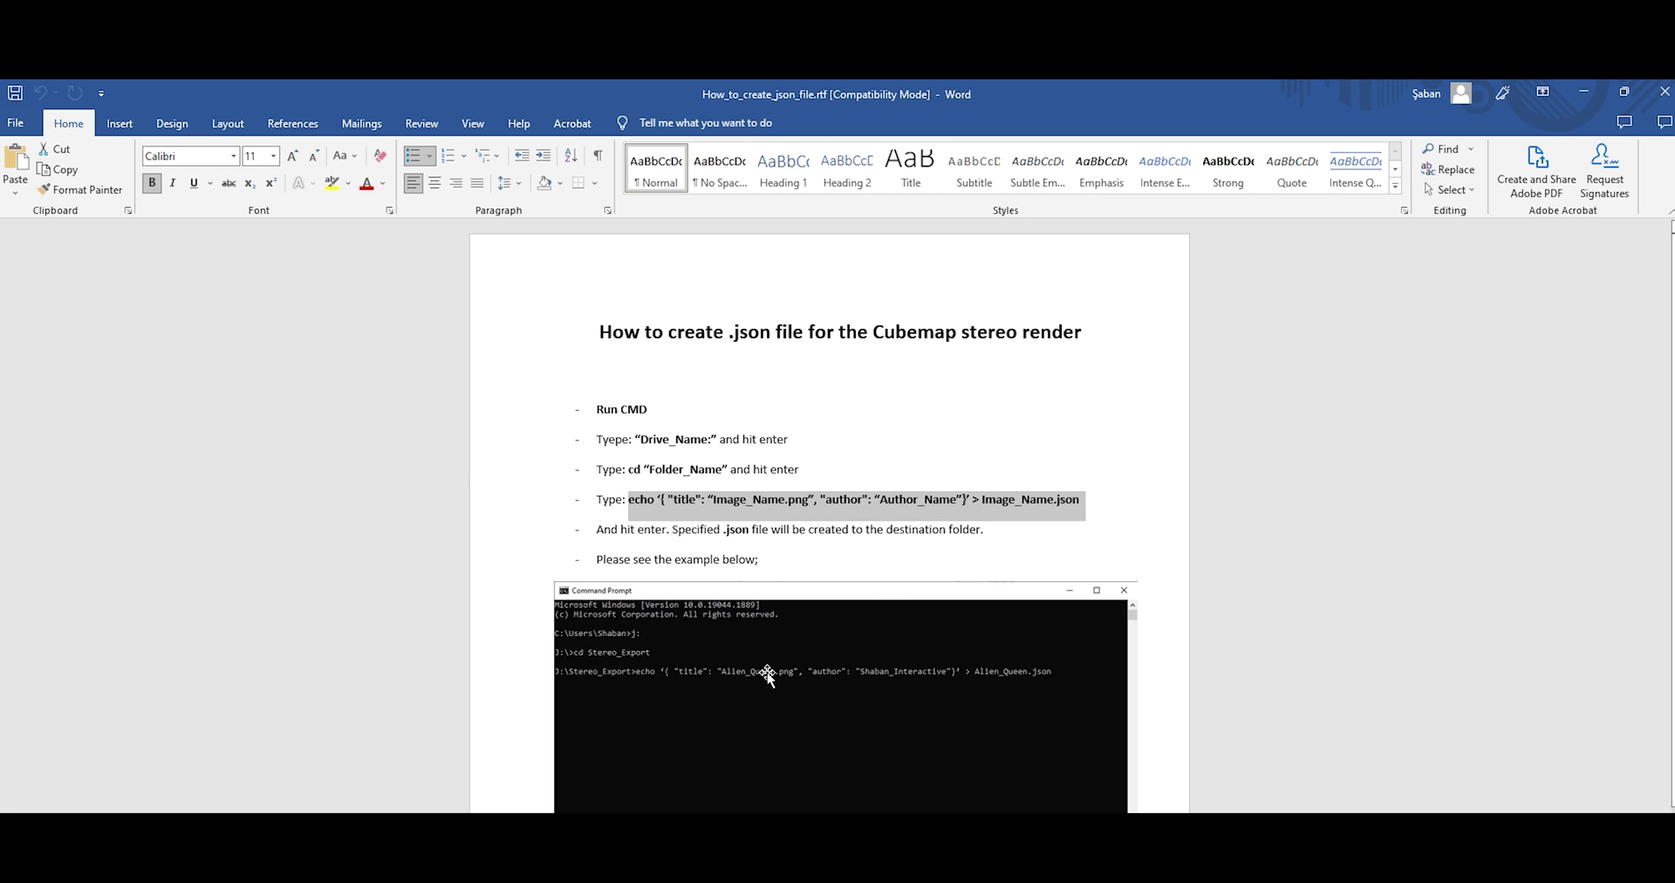
pyautogui.hotkey('ctrl', 'c')
pyautogui.hotkey('alt', 'Tab')
pyautogui.hotkey('ctrl', 'v')
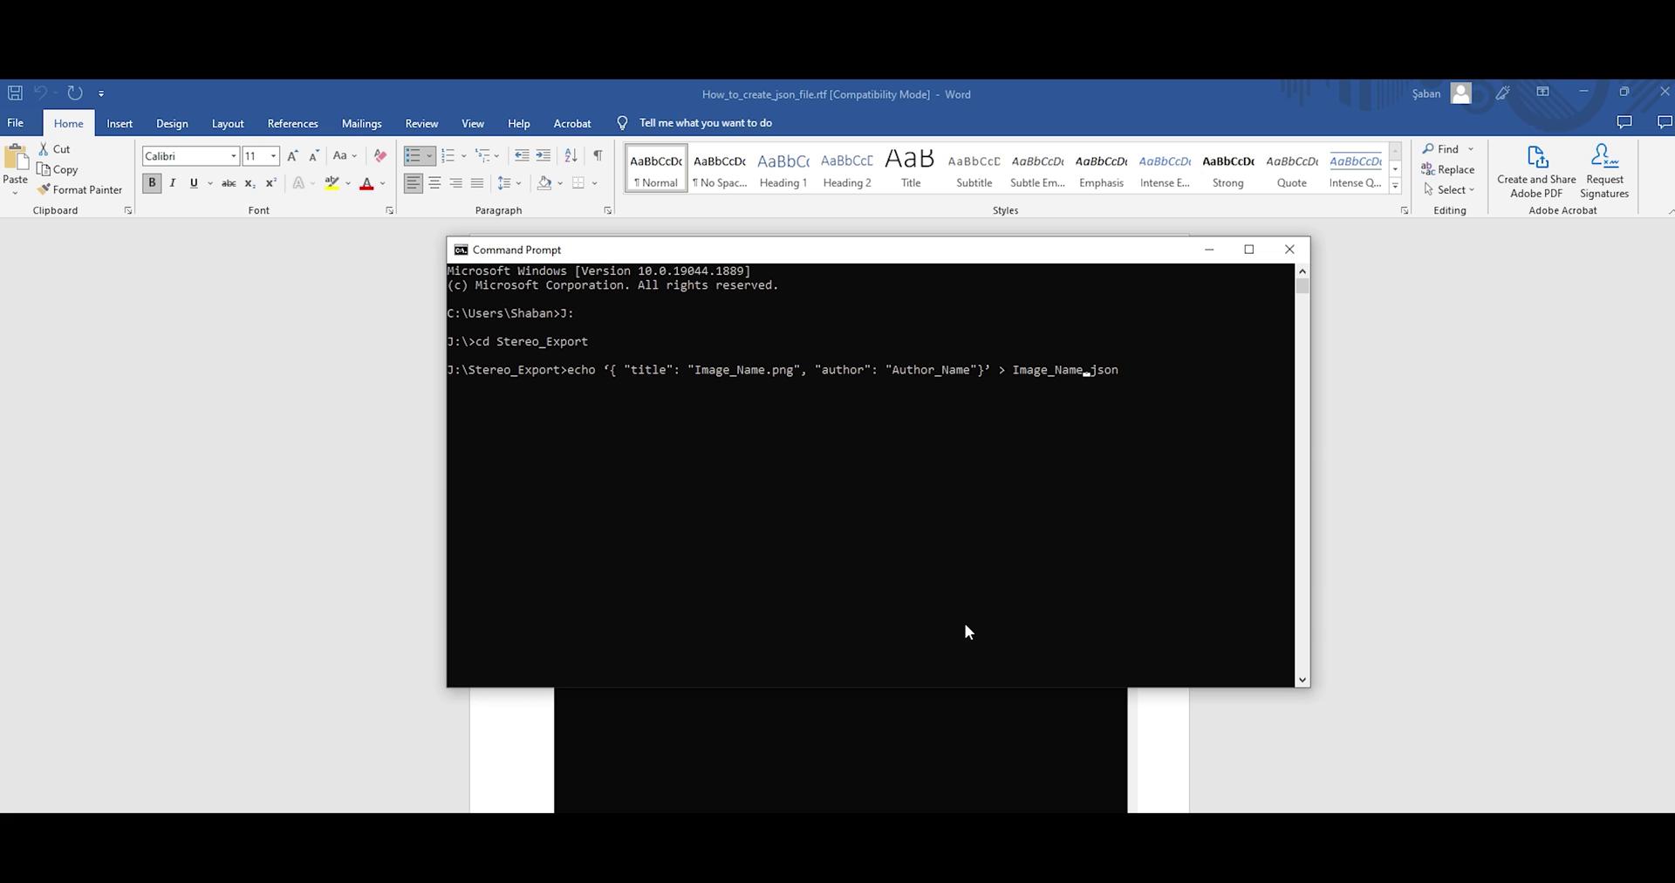
# Change the output file name in the pasted echo command to Alien_Queen.json
pyautogui.press('BackSpace')
pyautogui.press('BackSpace')
pyautogui.press('BackSpace')
pyautogui.press('BackSpace')
pyautogui.press('BackSpace')
pyautogui.press('BackSpace')
pyautogui.press('BackSpace')
pyautogui.press('BackSpace')
pyautogui.press('BackSpace')
pyautogui.press('BackSpace')
pyautogui.write('Alien_Queen')
# Replace the author placeholder in the echo command with Shaban_Interactive
pyautogui.press('Left')
pyautogui.press('Left')
pyautogui.press('Left')
pyautogui.press('Left')
pyautogui.press('Left')
pyautogui.press('Left')
pyautogui.press('Left')
pyautogui.press('Left')
pyautogui.press('Left')
pyautogui.press('Left')
pyautogui.press('BackSpace')
pyautogui.press('BackSpace')
pyautogui.press('BackSpace')
pyautogui.press('BackSpace')
pyautogui.press('BackSpace')
pyautogui.press('BackSpace')
pyautogui.press('BackSpace')
pyautogui.press('BackSpace')
pyautogui.press('BackSpace')
pyautogui.press('BackSpace')
pyautogui.press('BackSpace')
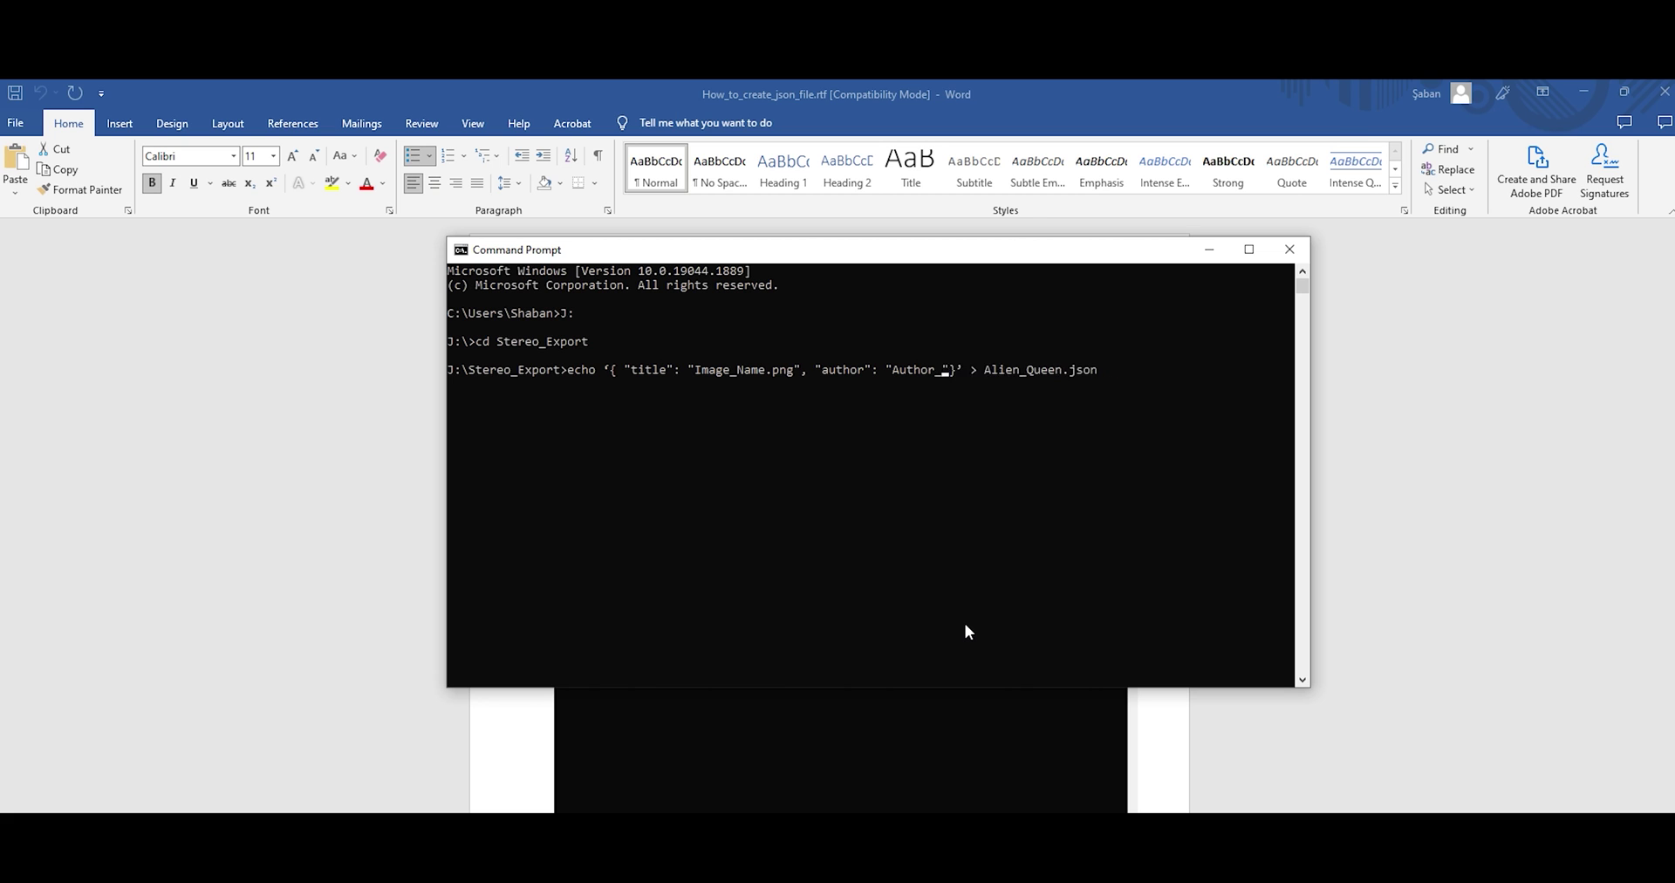
pyautogui.write('Shaban_Interactive')
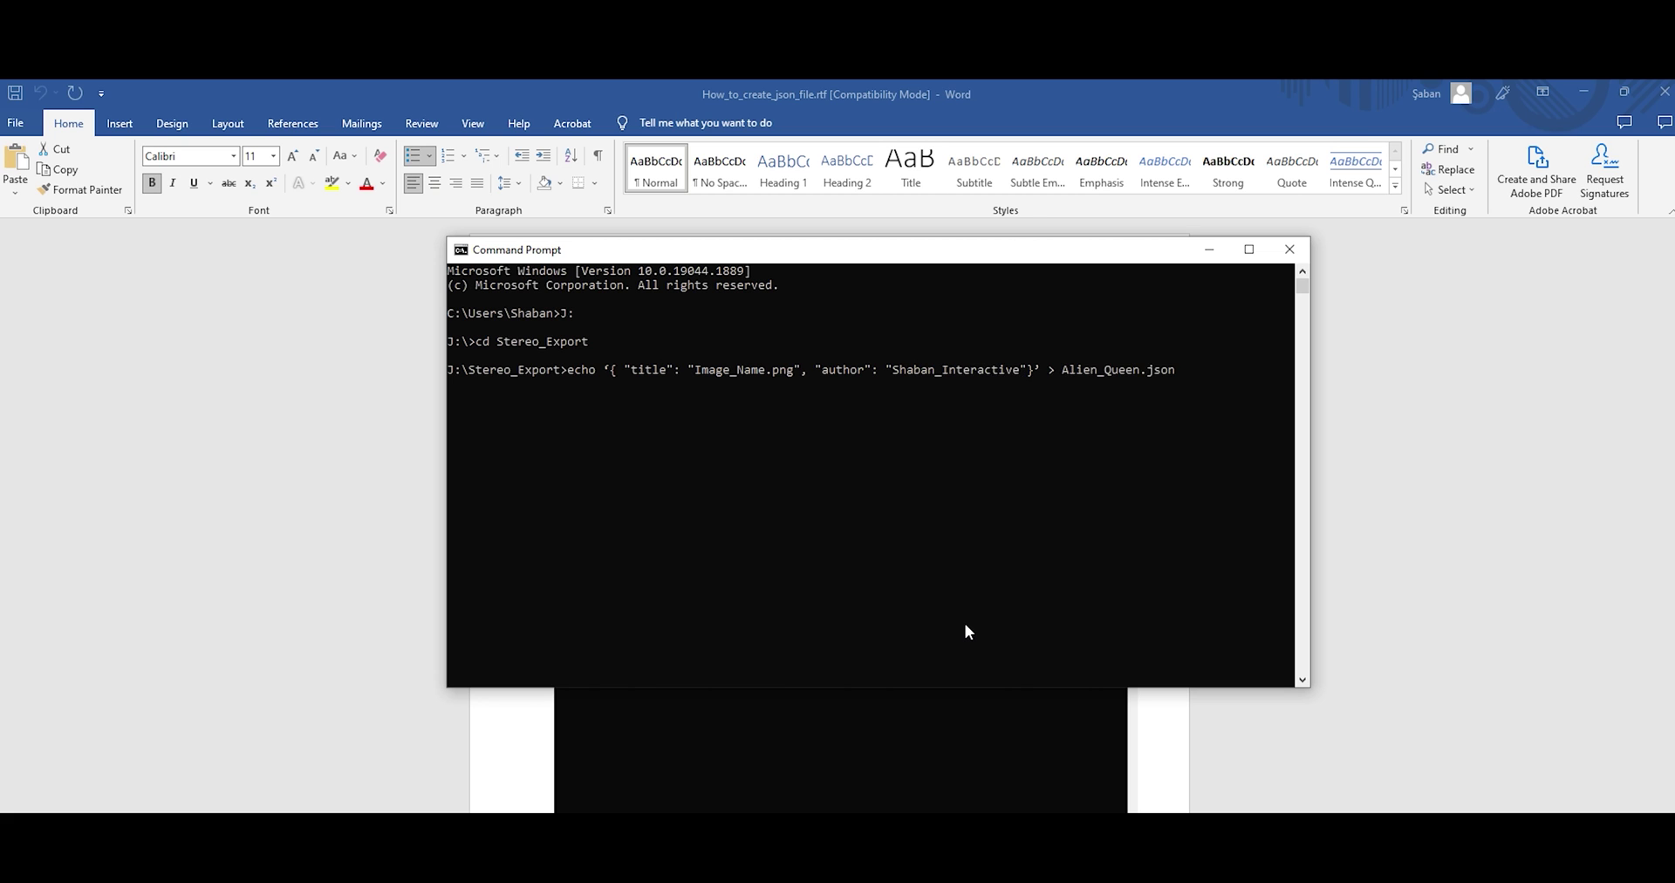
# Replace the title placeholder in the echo command with Alien_Queen.png
pyautogui.press('Left')
pyautogui.press('Left')
pyautogui.press('Left')
pyautogui.press('Left')
pyautogui.press('Left')
pyautogui.press('Left')
pyautogui.press('Left')
pyautogui.press('Left')
pyautogui.press('Left')
pyautogui.press('BackSpace')
pyautogui.press('BackSpace')
pyautogui.press('BackSpace')
pyautogui.press('BackSpace')
pyautogui.press('BackSpace')
pyautogui.press('BackSpace')
pyautogui.press('BackSpace')
pyautogui.press('BackSpace')
pyautogui.press('BackSpace')
pyautogui.press('BackSpace')
pyautogui.write('Alien')
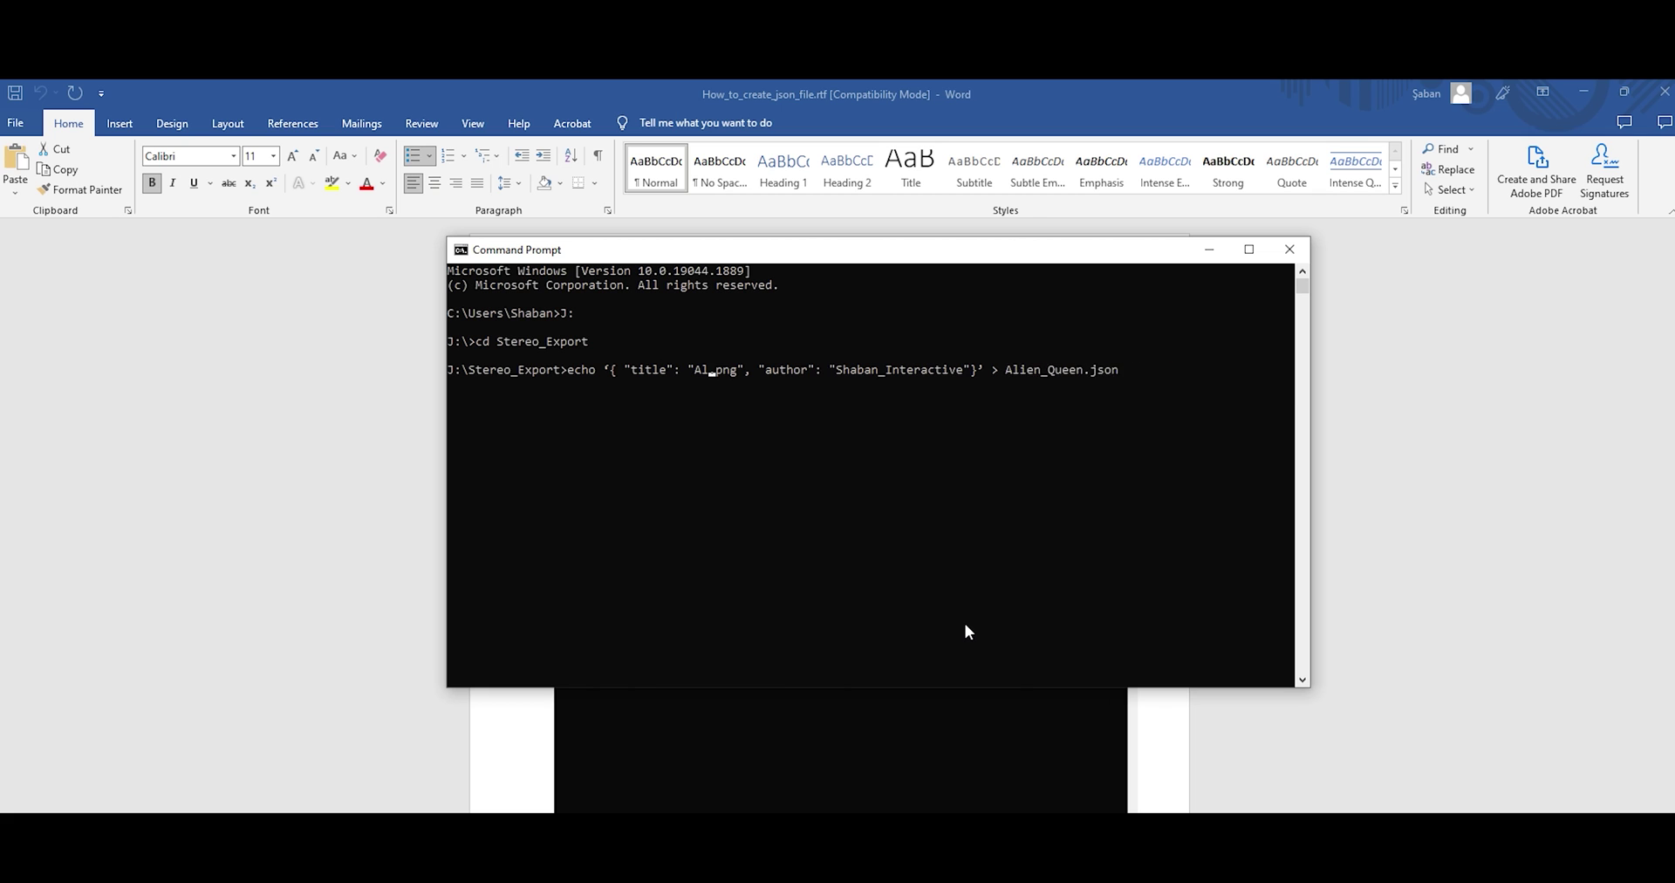
pyautogui.write('_Queen')
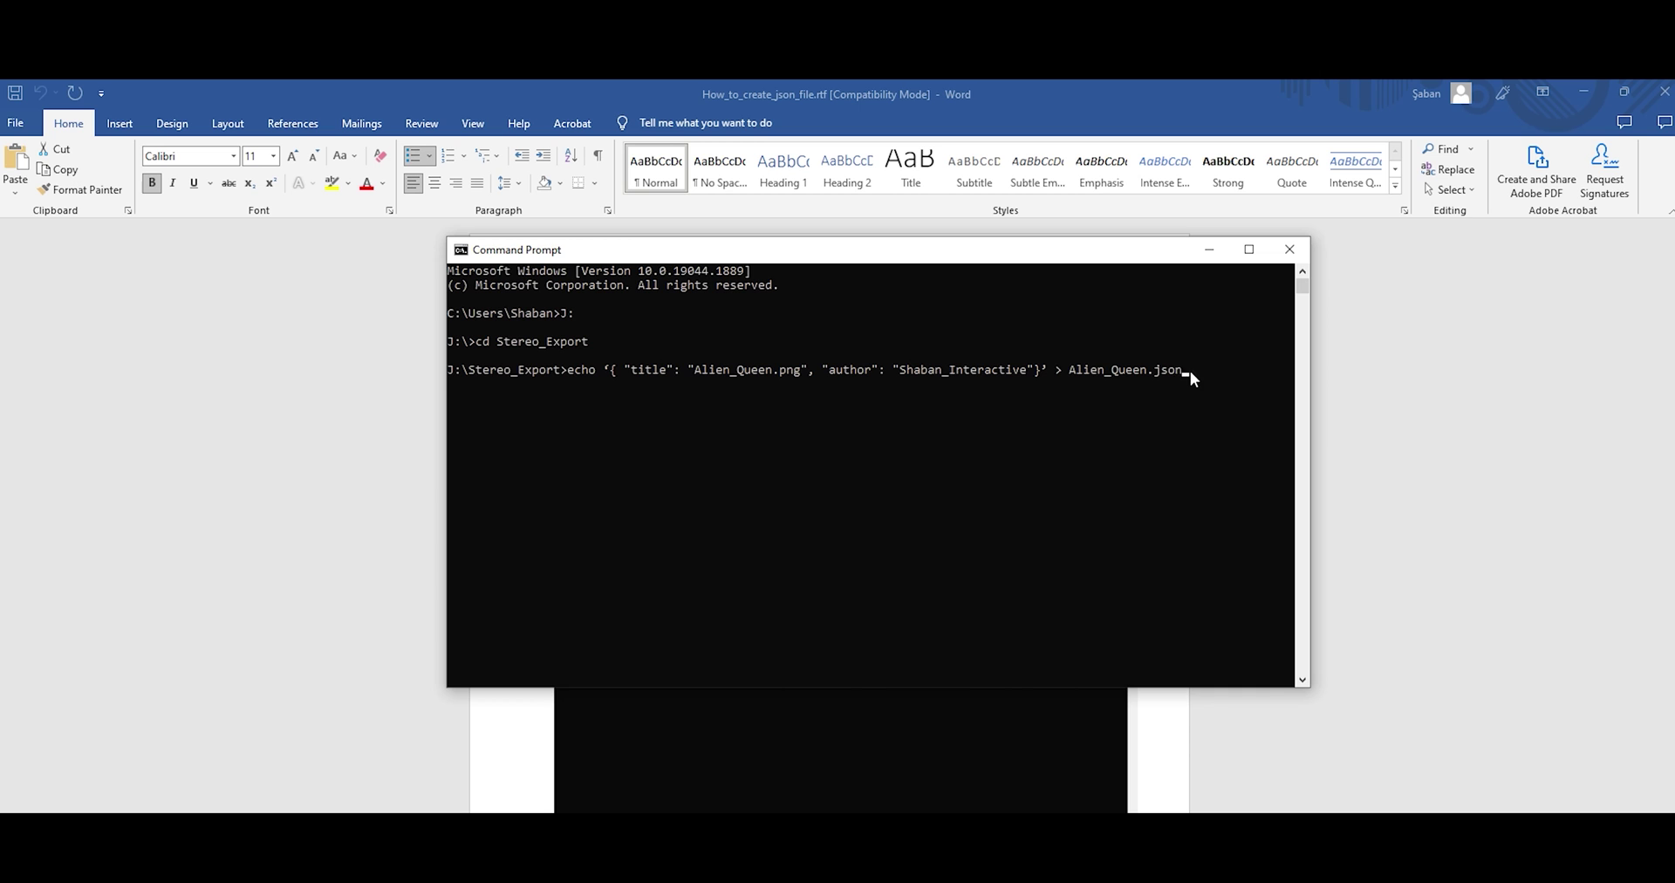
# Run the echo command to create Alien_Queen.json in Stereo_Export and check the file's contents in Notepad
pyautogui.click(1586, 89)
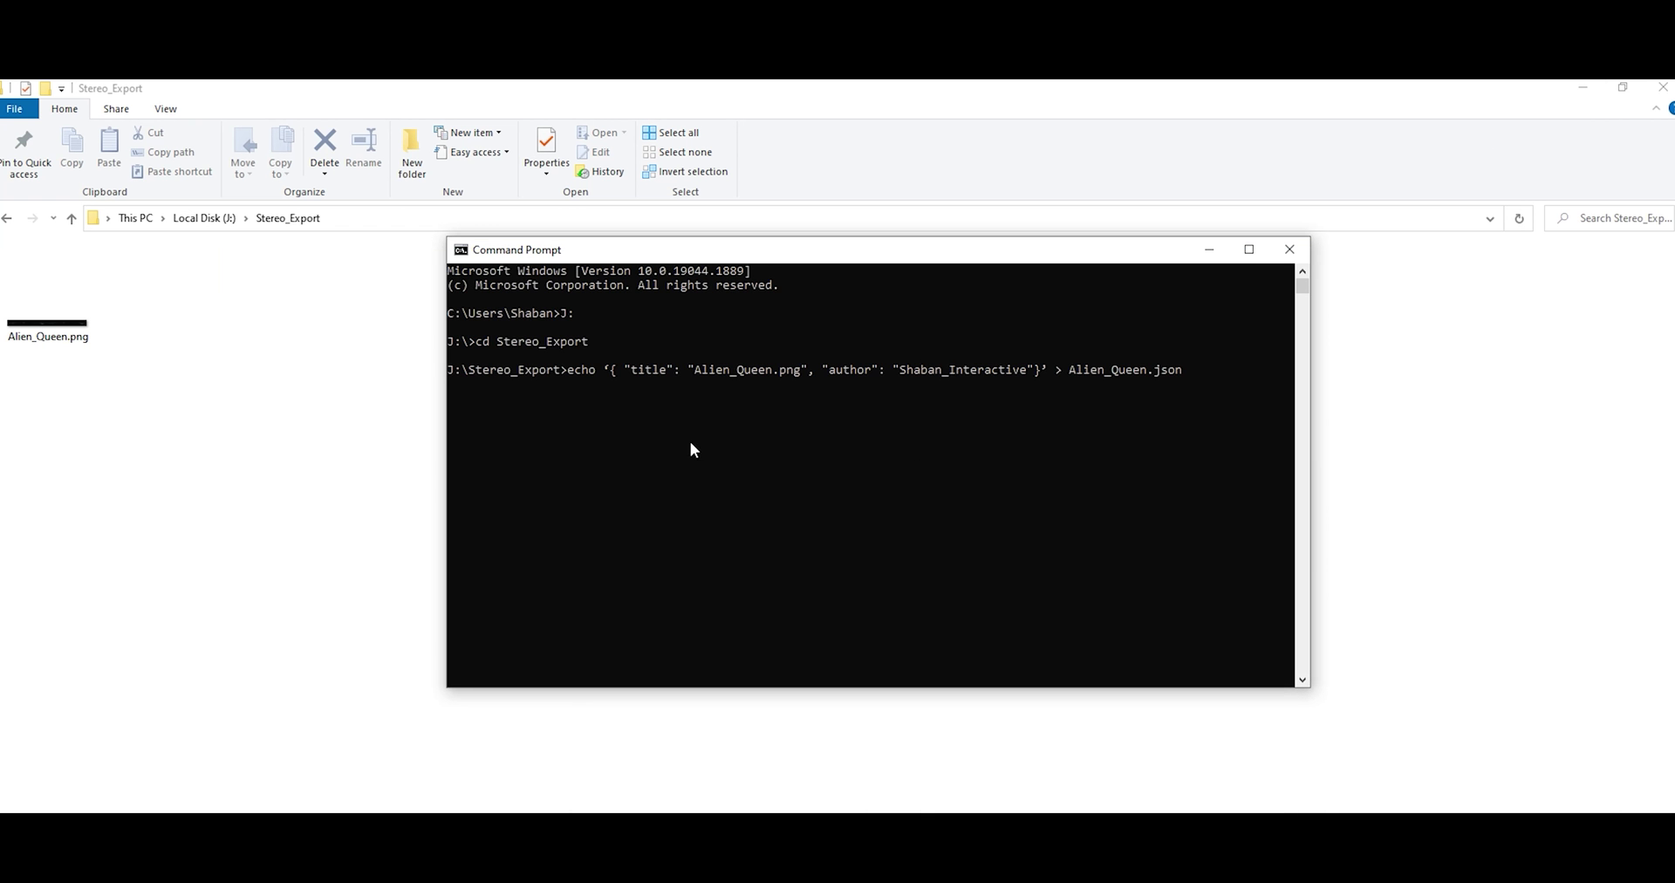
pyautogui.moveTo(884, 262); pyautogui.dragTo(939, 317)
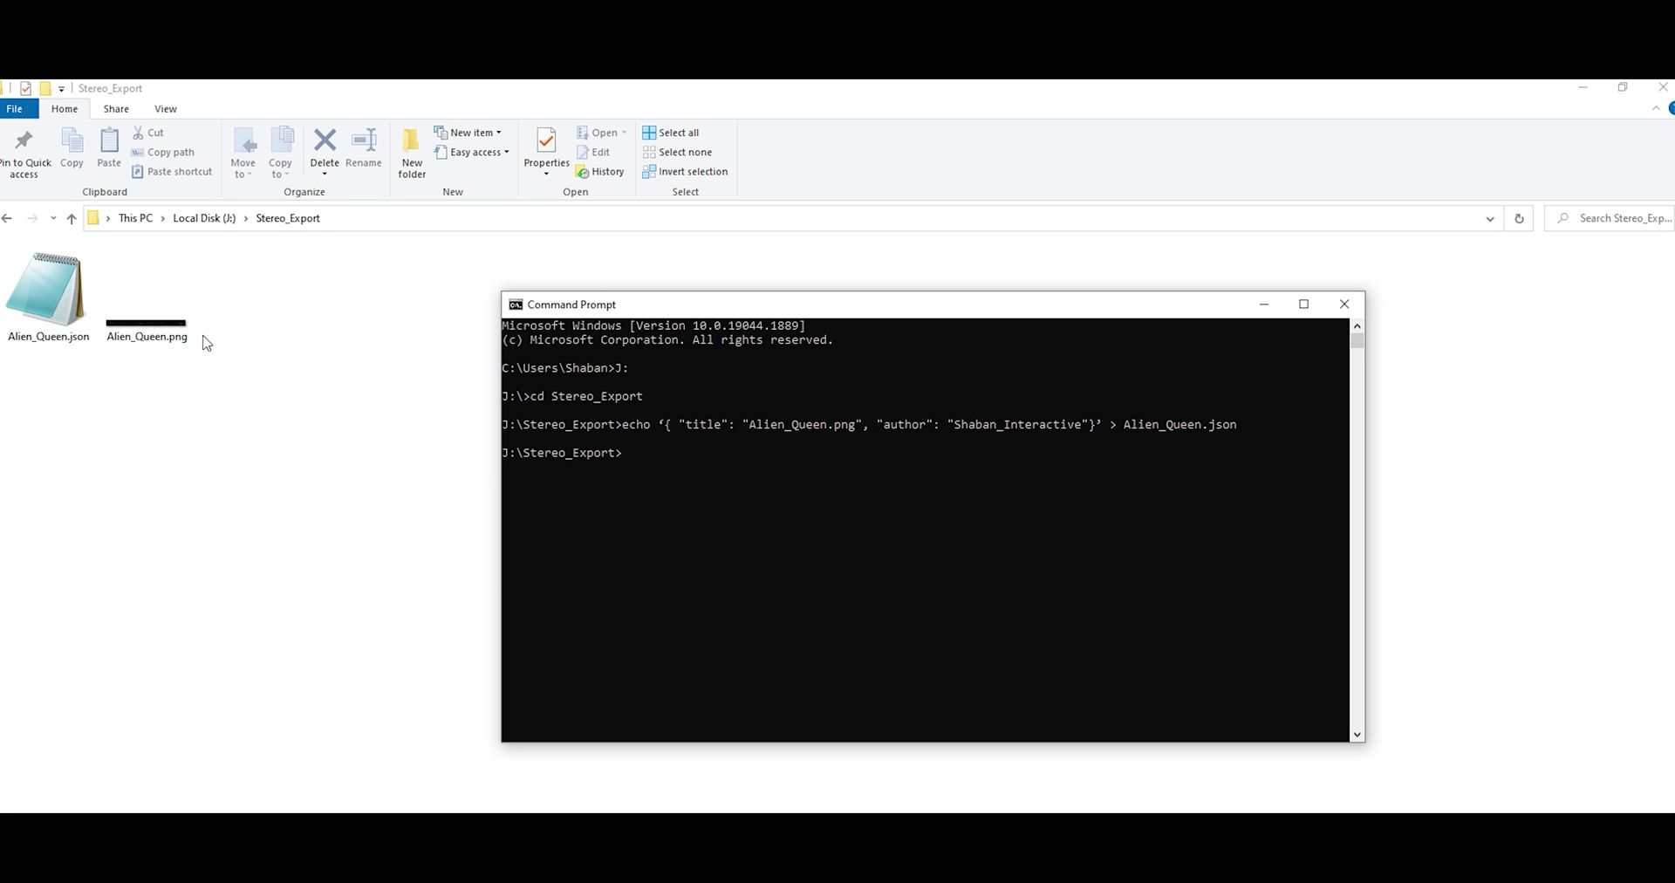
pyautogui.doubleClick(48, 337)
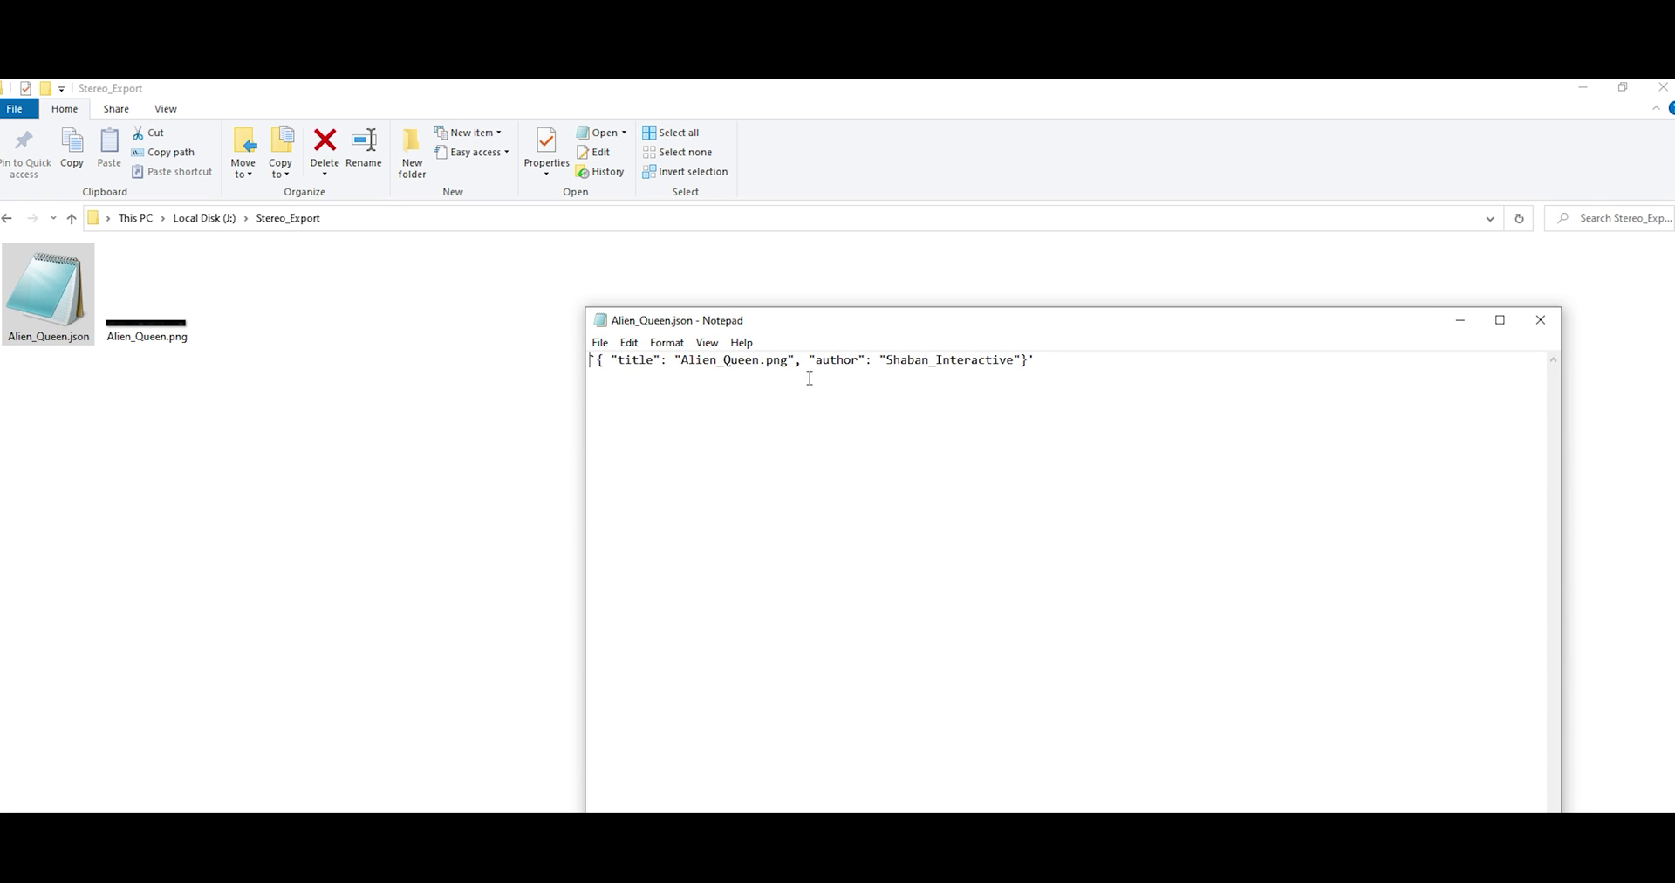
pyautogui.click(1540, 319)
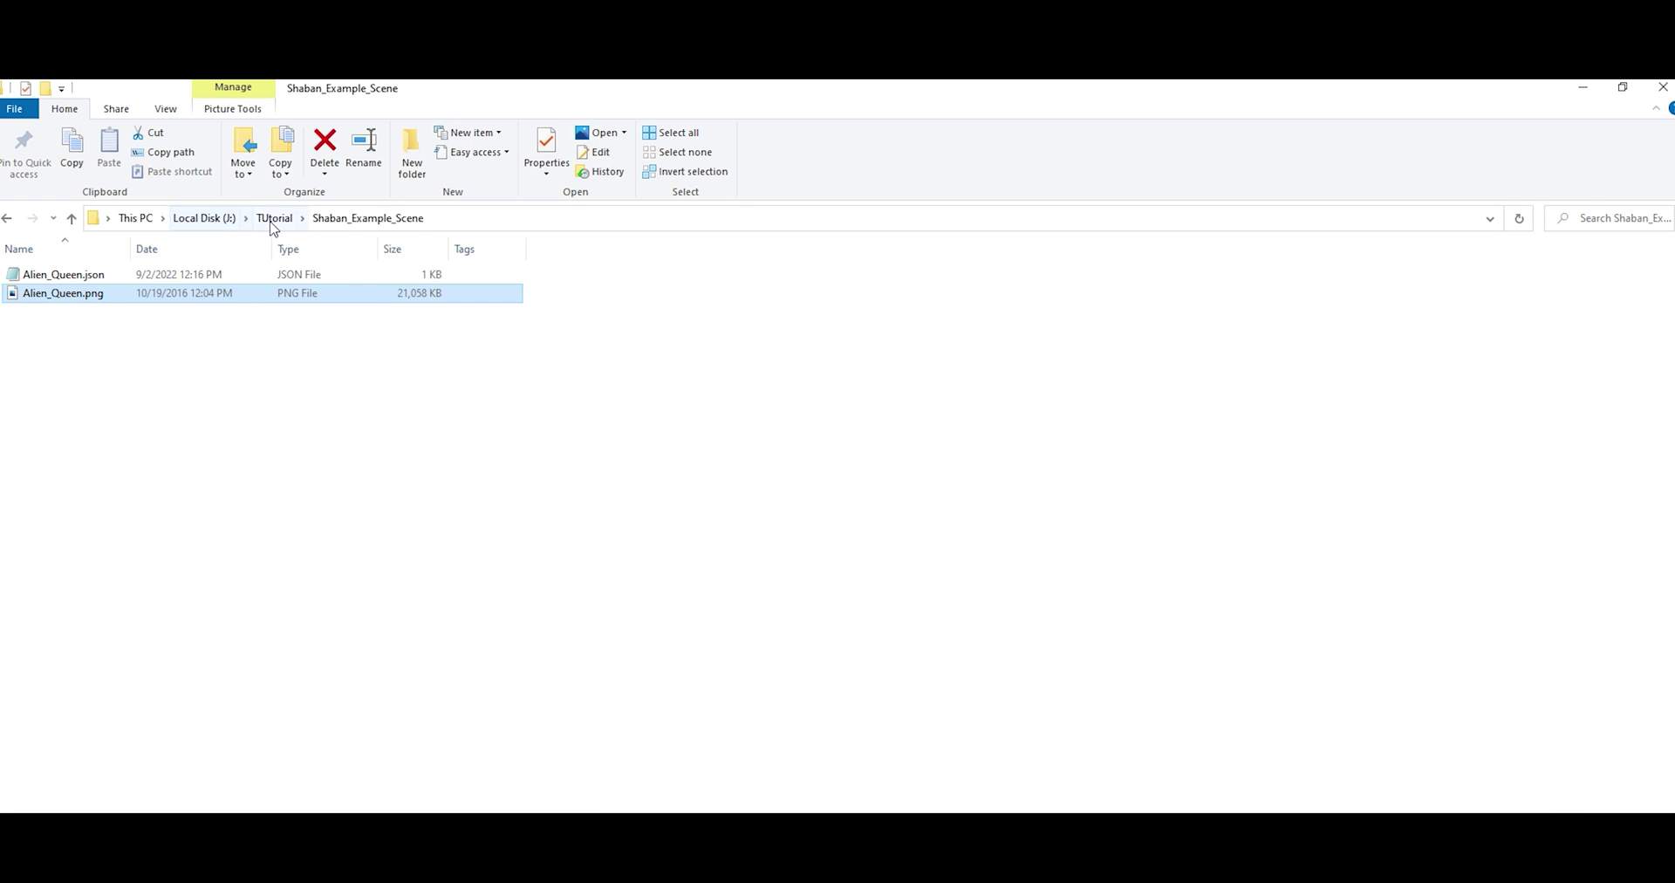
# Switch to SideQuest and open the Oculus folder on the headset's sdcard in the file manager
pyautogui.click(272, 217)
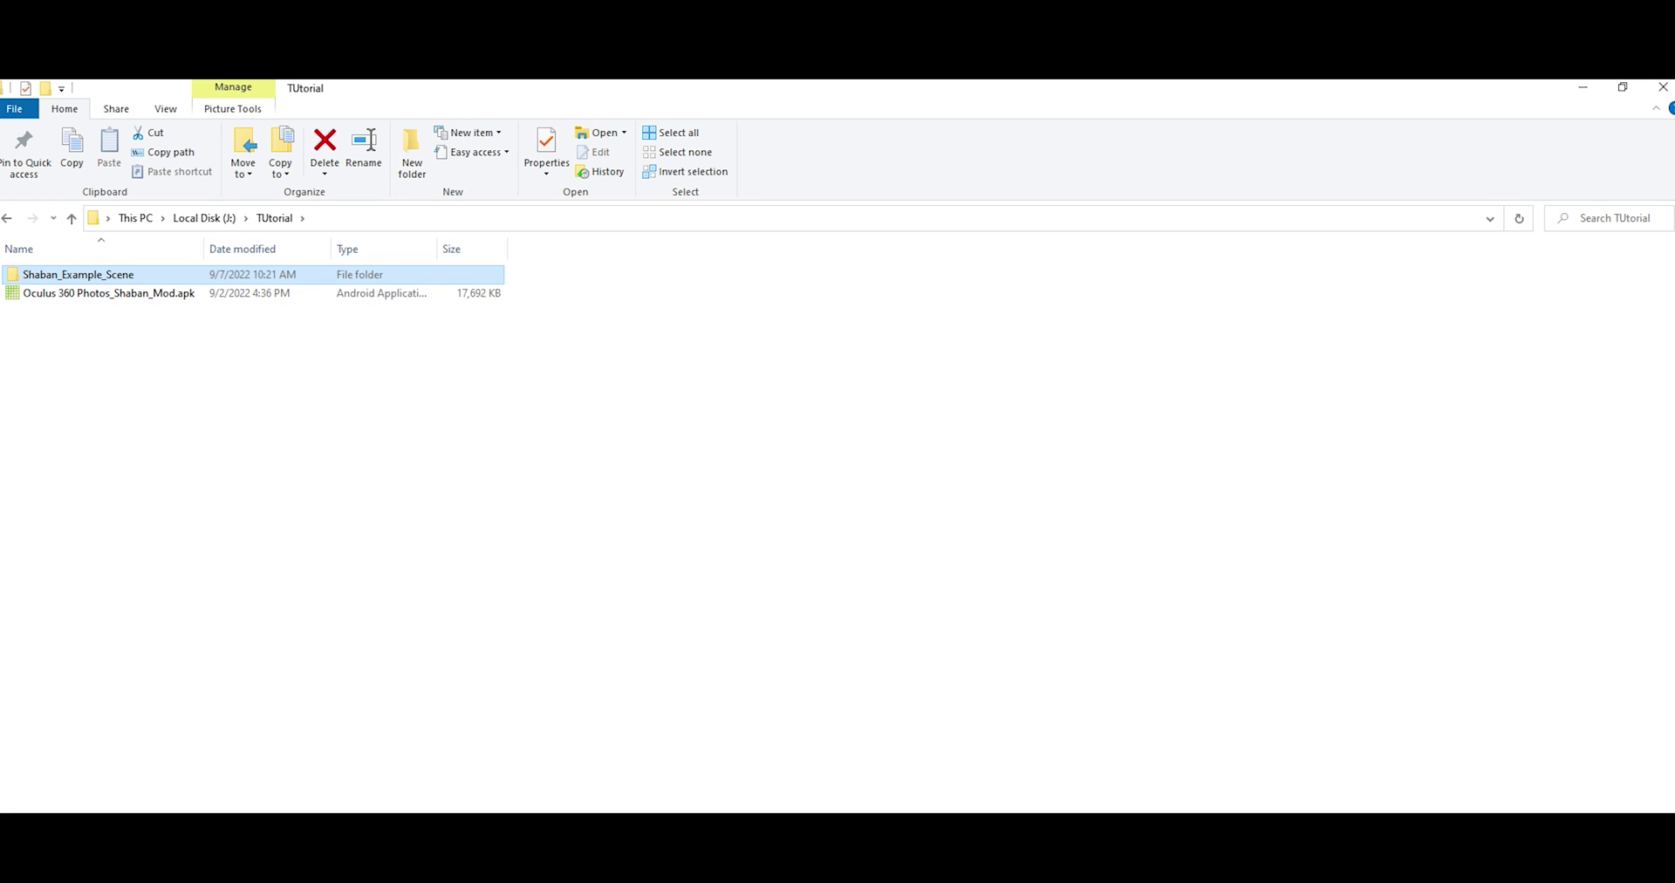
pyautogui.hotkey('alt', 'Tab')
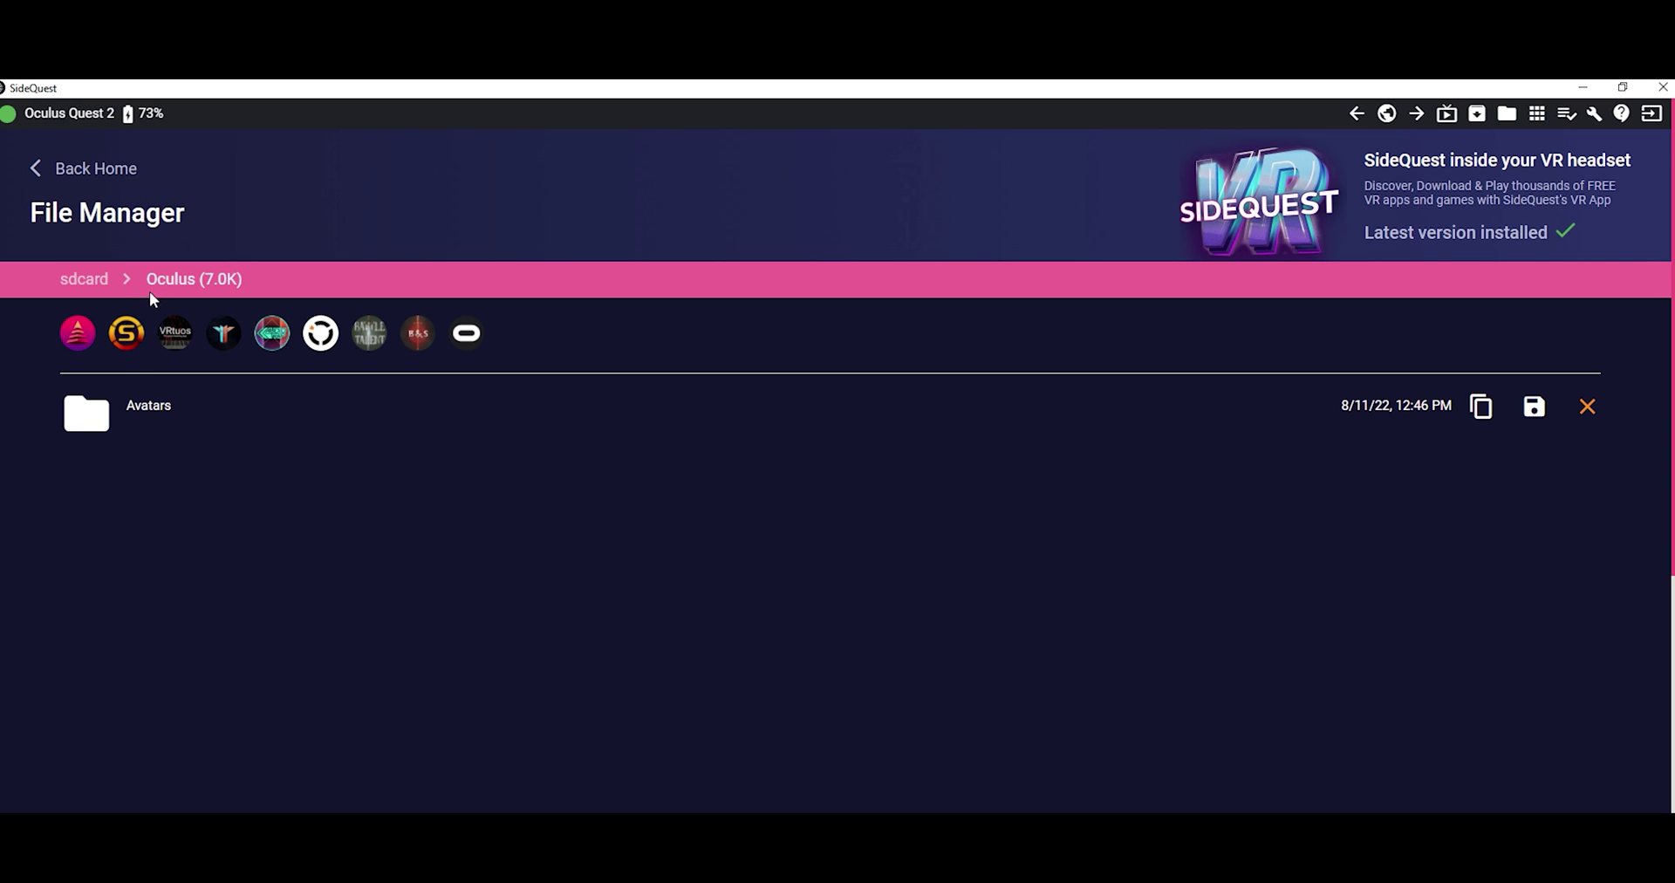
pyautogui.click(84, 279)
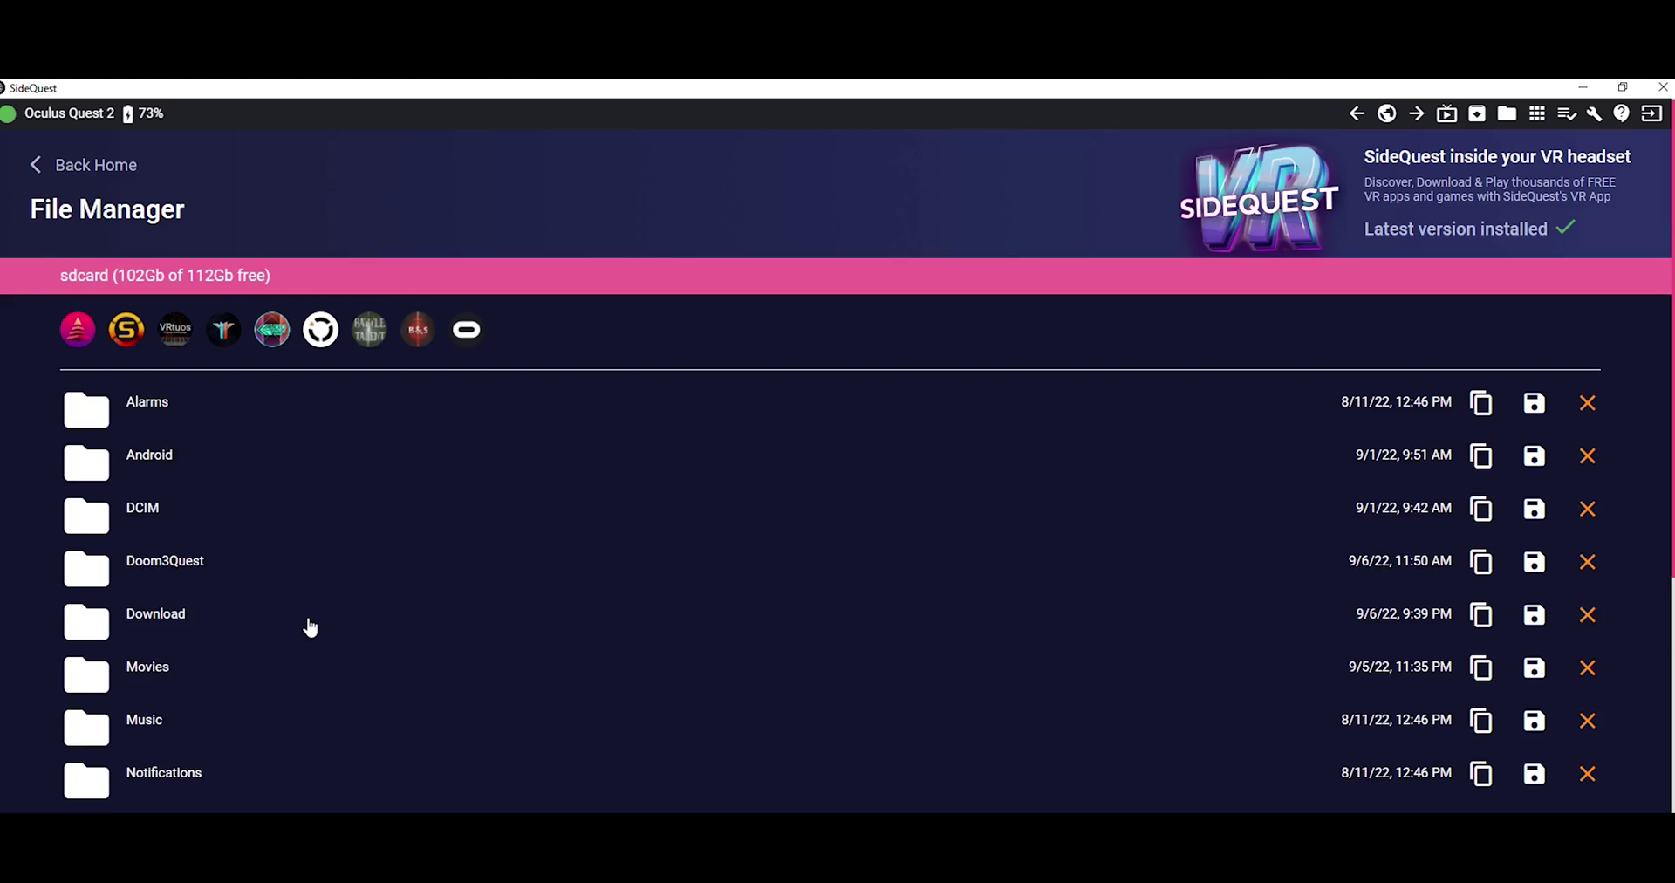
pyautogui.scroll(-2, 288, 672)
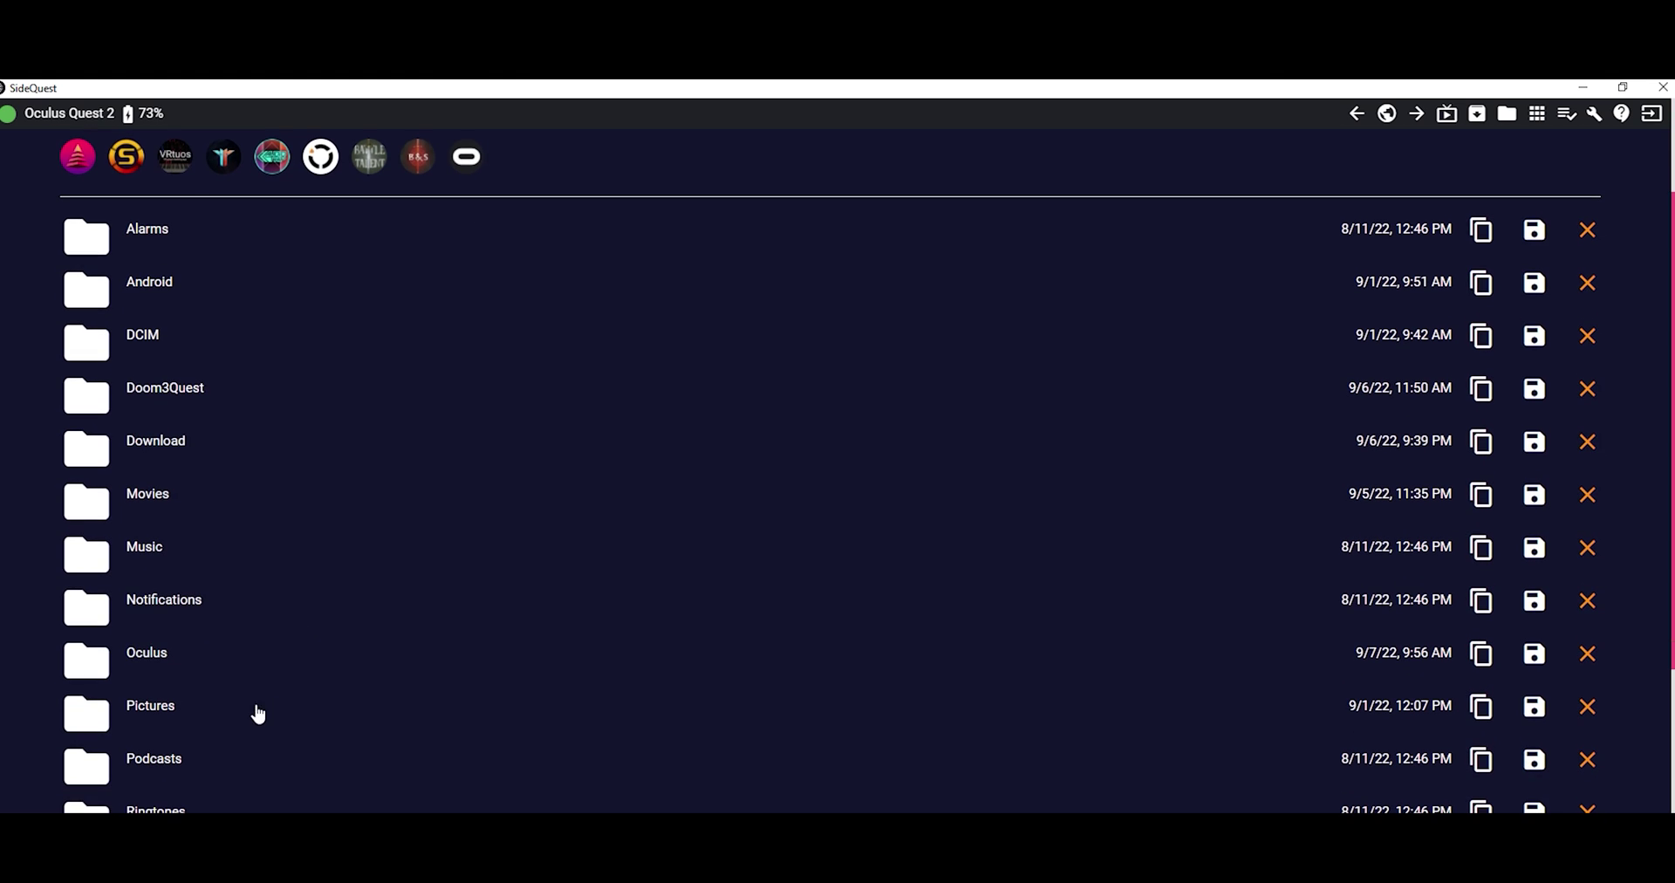
pyautogui.click(148, 656)
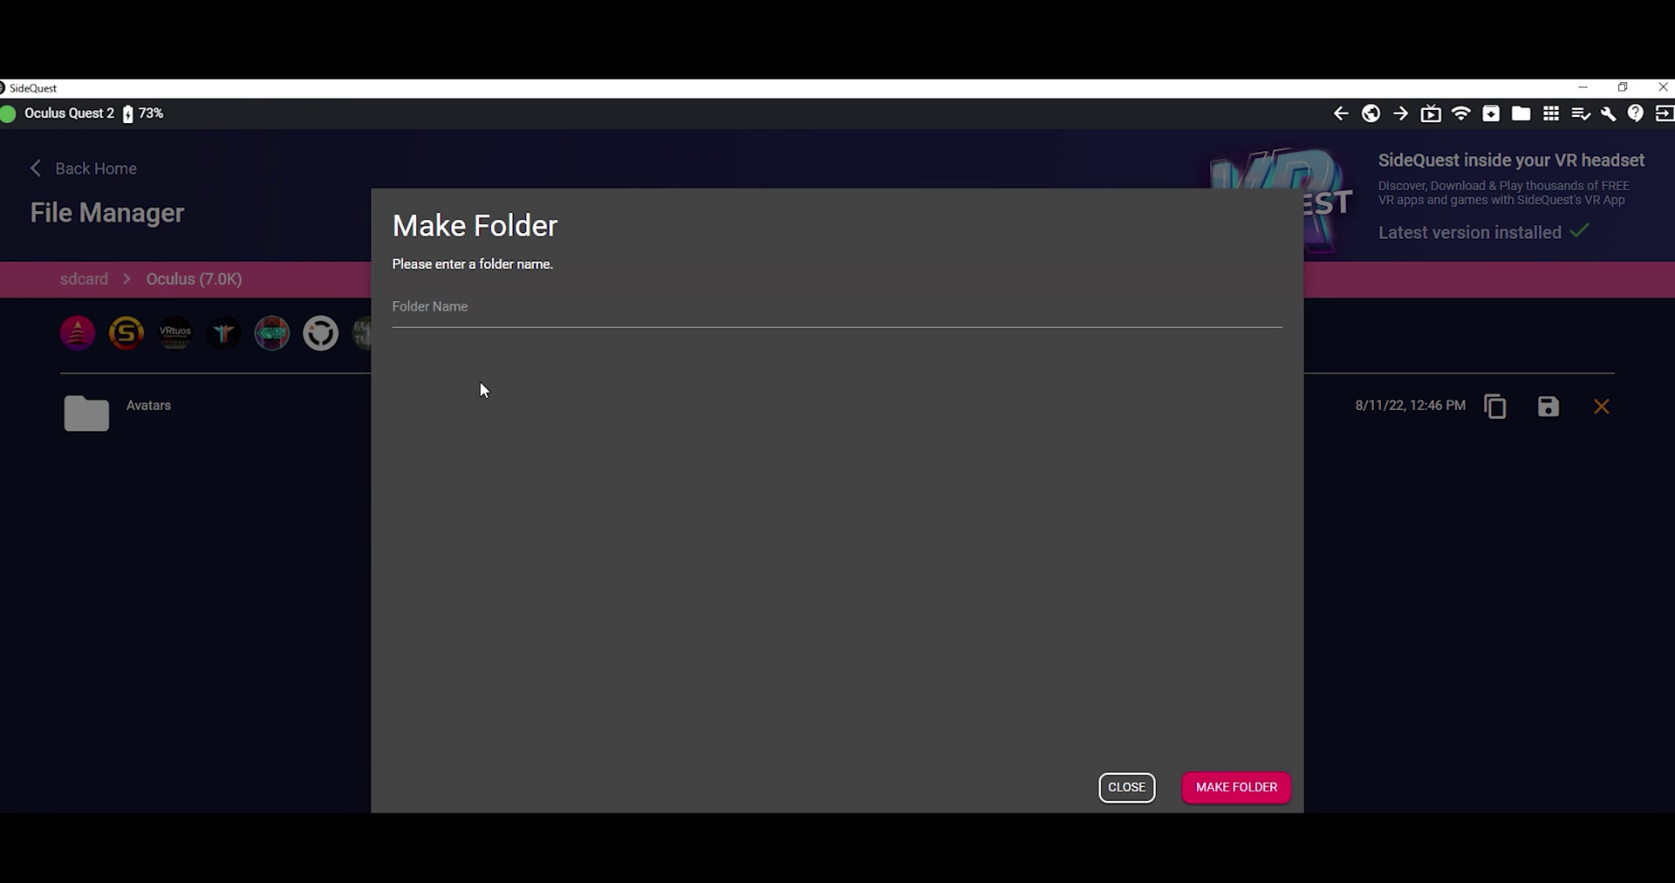
# Create a folder named 360Photos inside the headset's Oculus folder
pyautogui.click(446, 314)
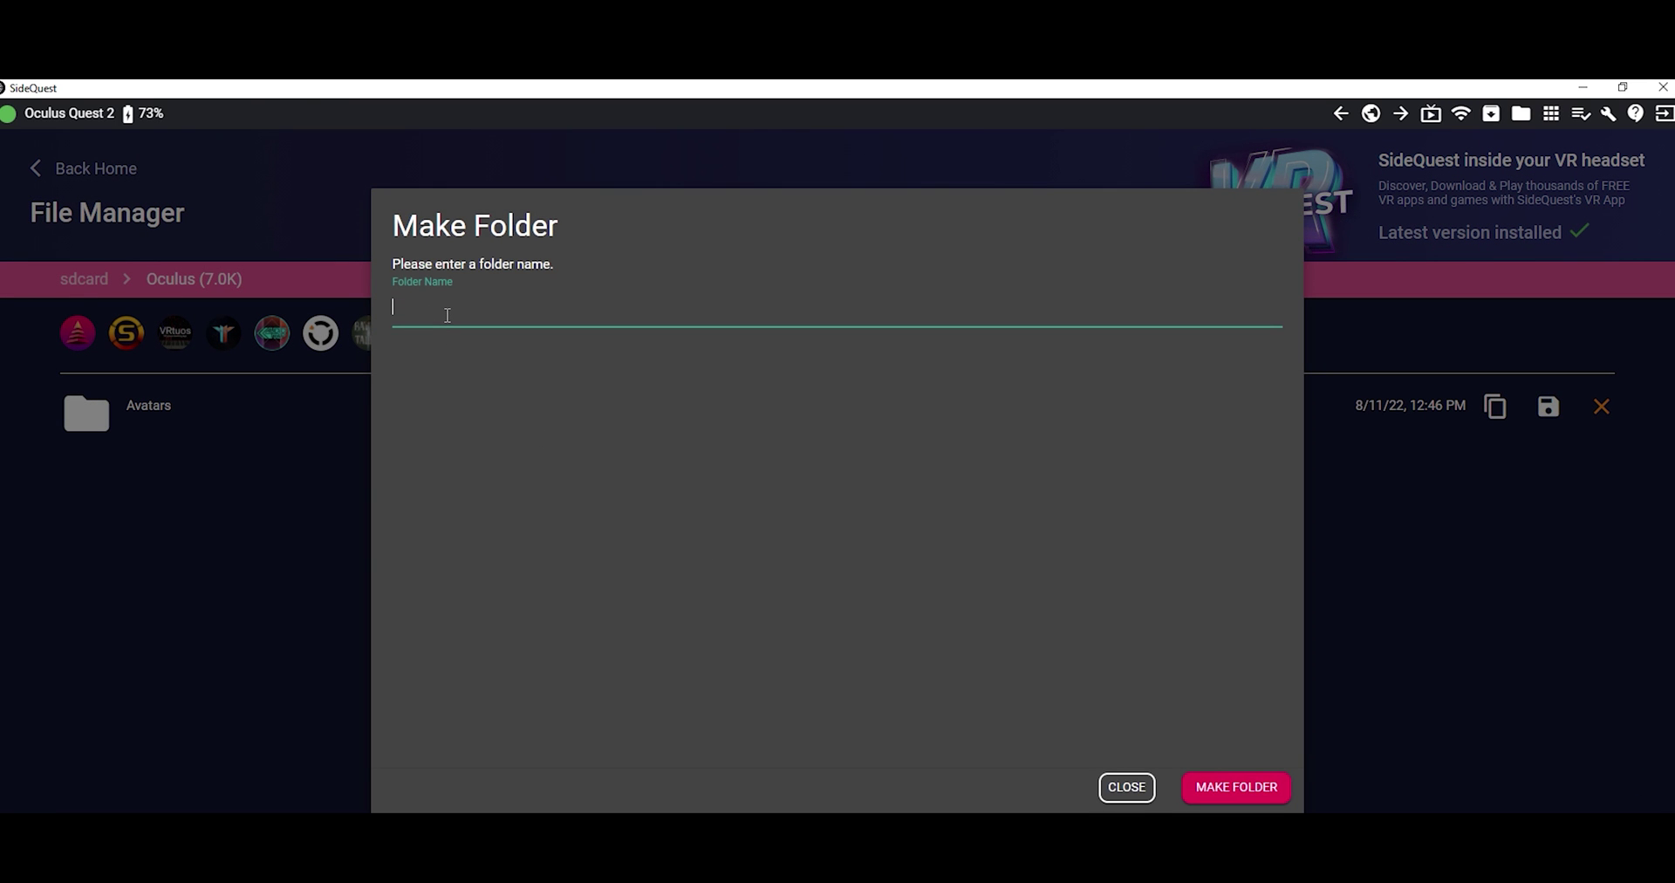
pyautogui.write('360Photoas')
pyautogui.press('BackSpace')
pyautogui.press('BackSpace')
pyautogui.write('s')
pyautogui.click(1230, 789)
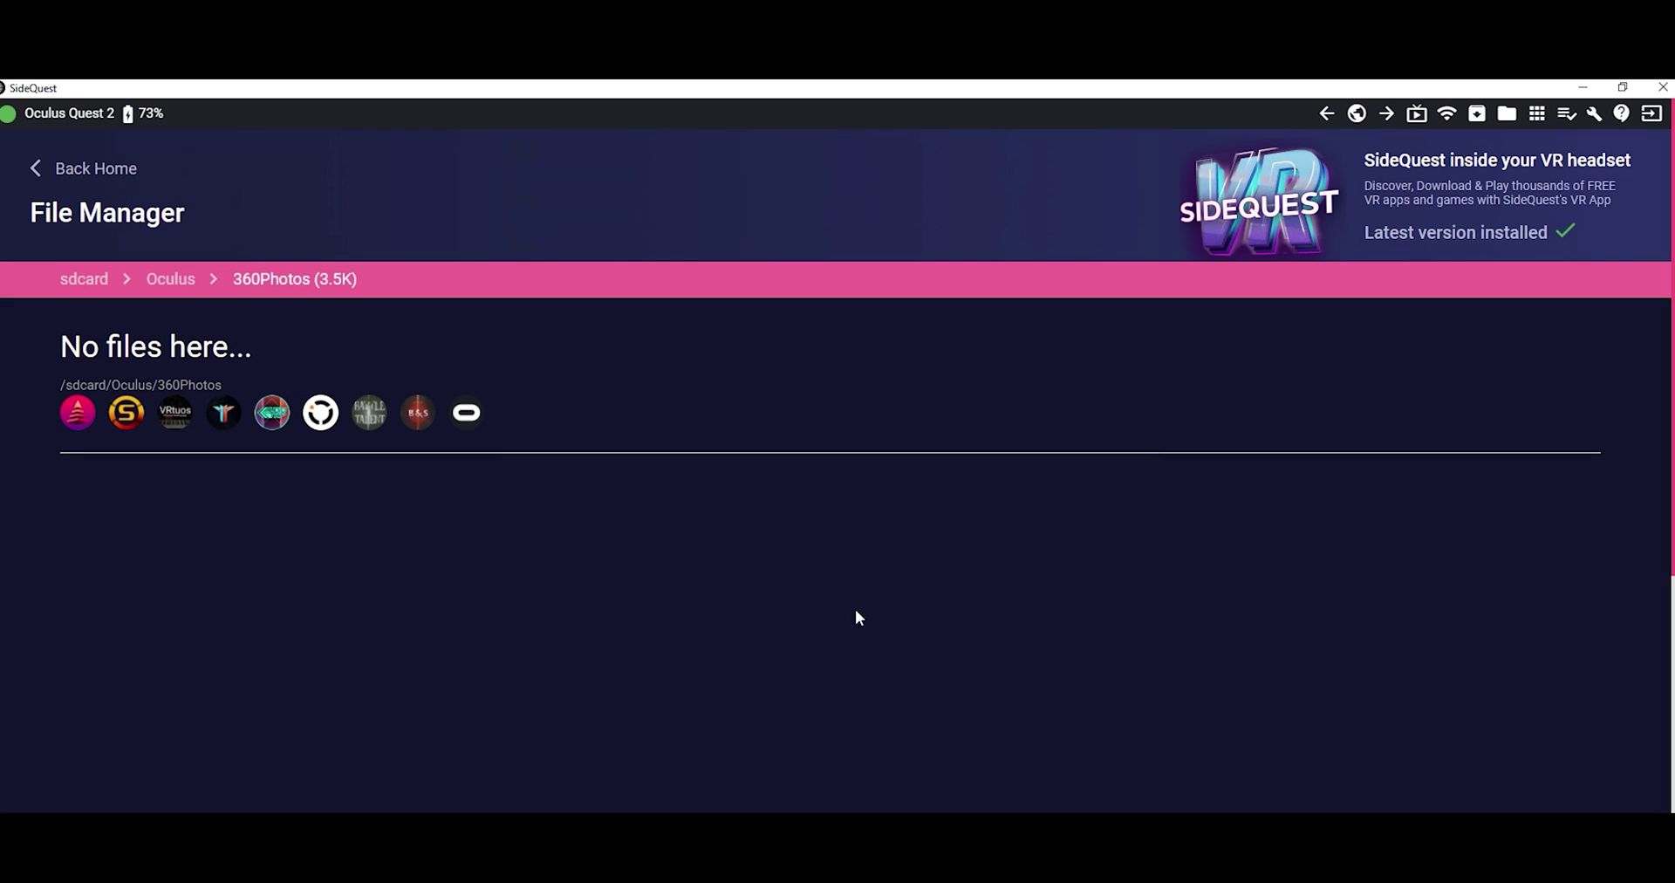
# Upload Alien_Queen.json and Alien_Queen.png from Stereo_Export into the headset's 360Photos folder
pyautogui.click(466, 417)
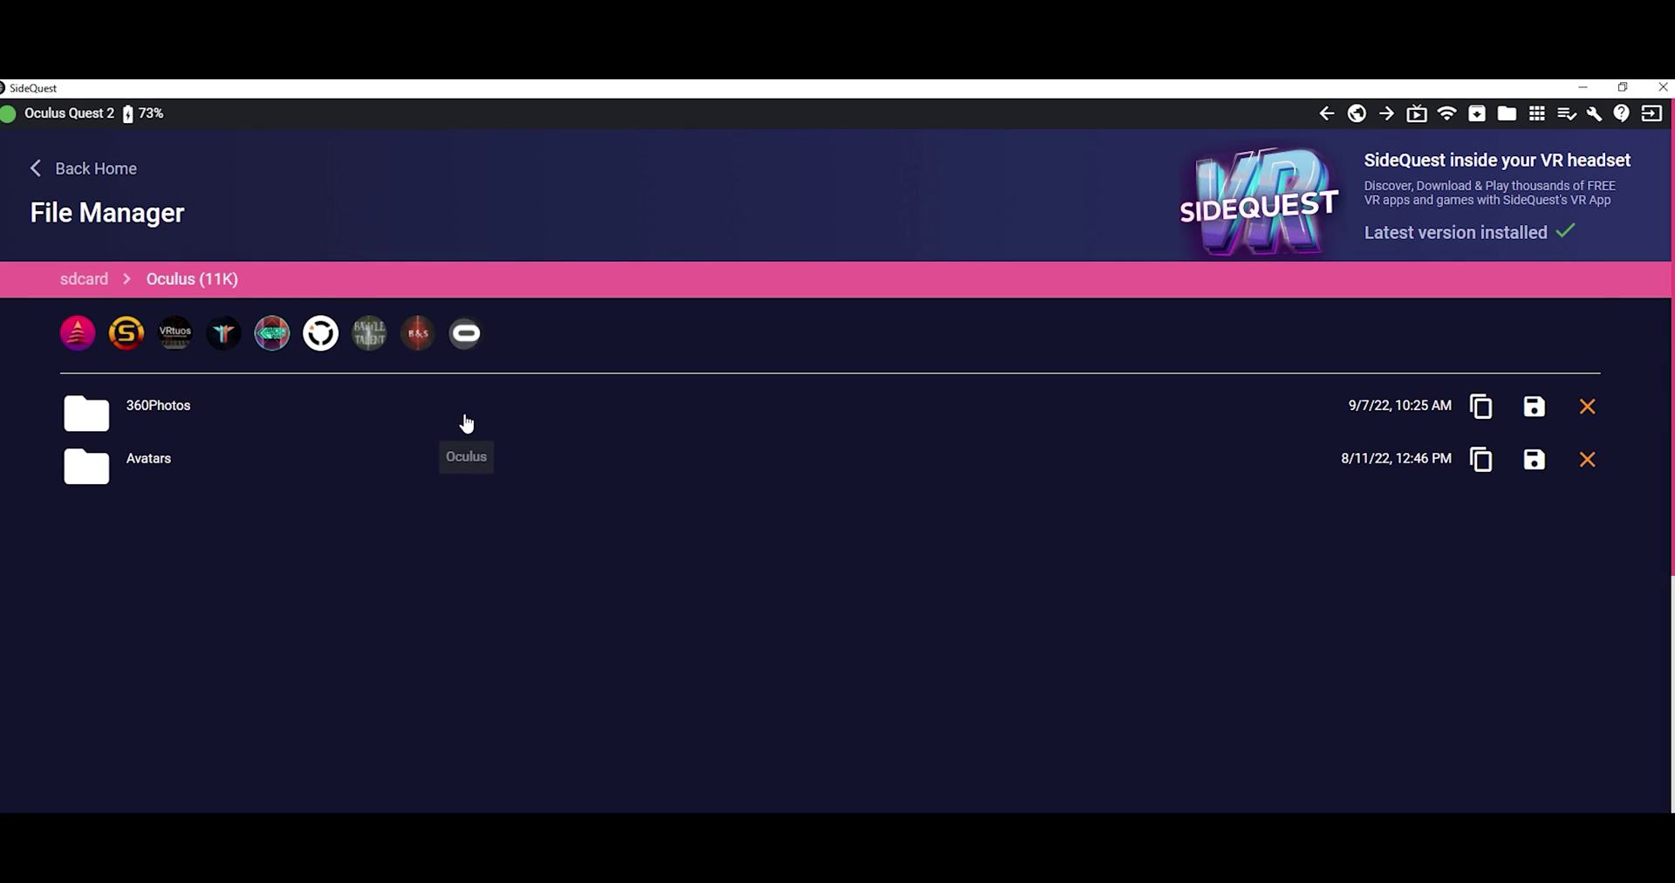
pyautogui.click(166, 410)
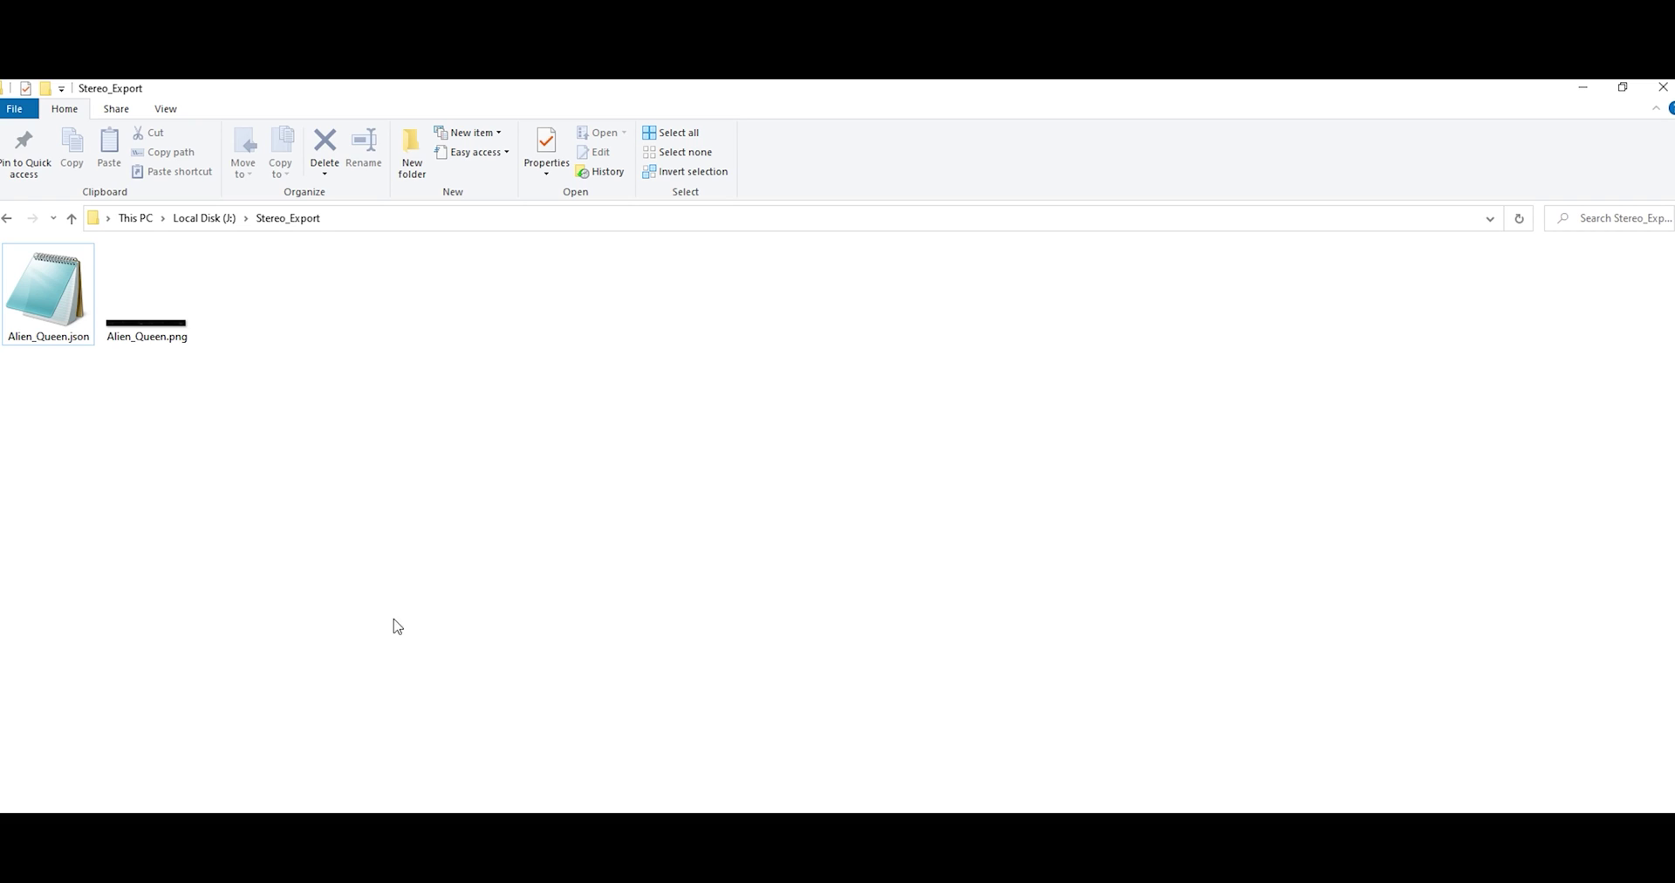
pyautogui.moveTo(275, 276); pyautogui.dragTo(646, 686)
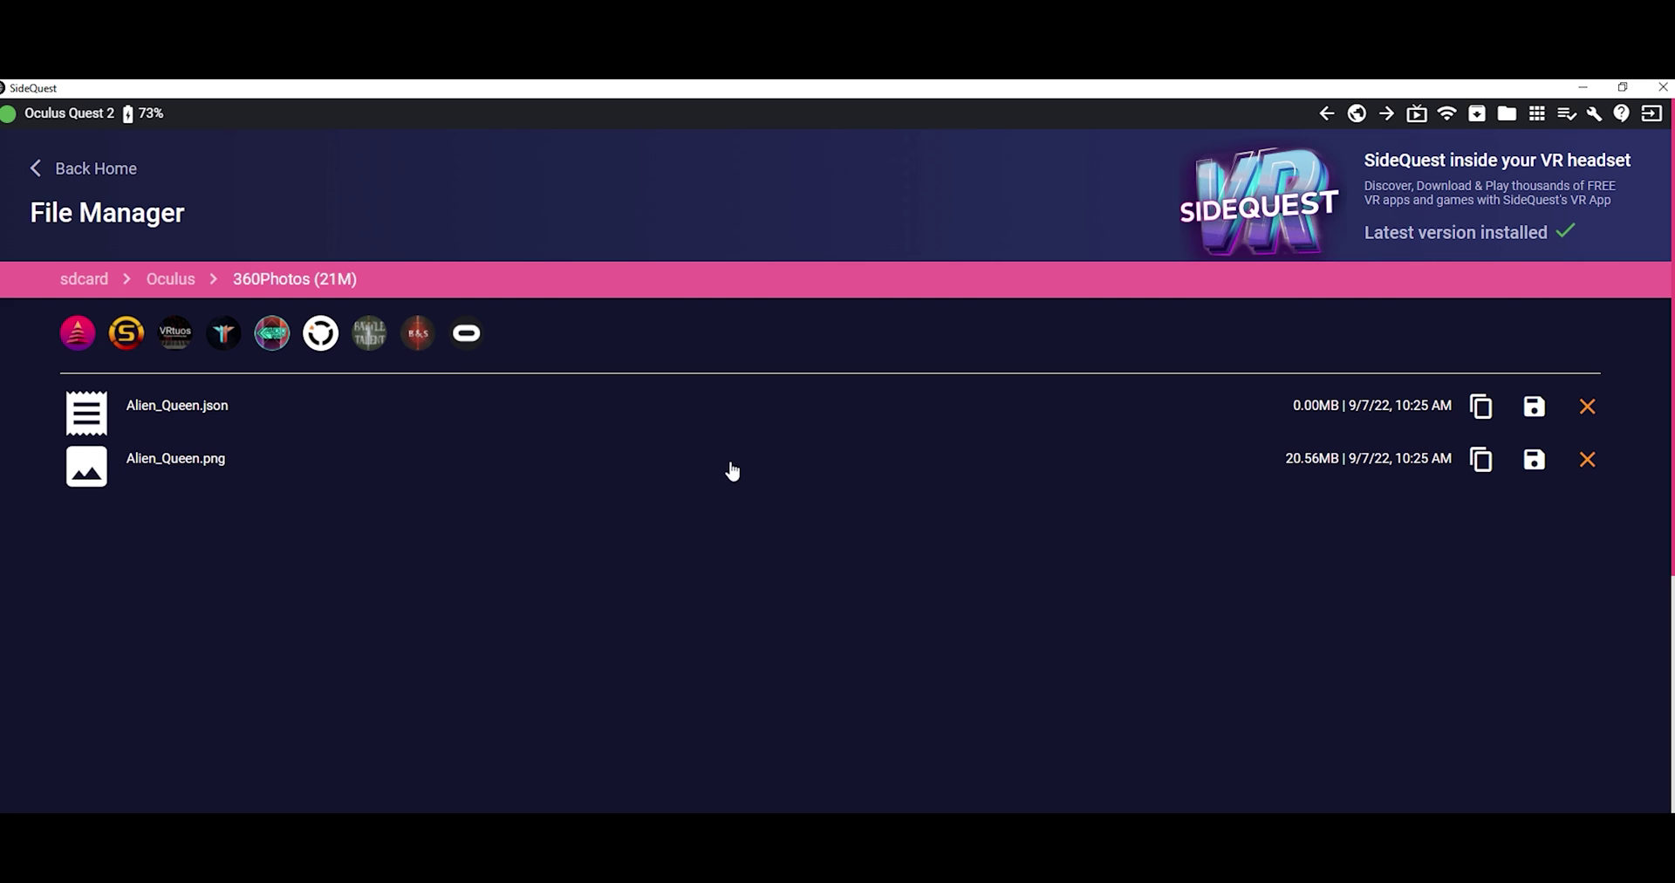
# Install the modified Oculus 360 Photos APK from the TUtorial folder on Local Disk (J:) onto the headset
pyautogui.click(1488, 114)
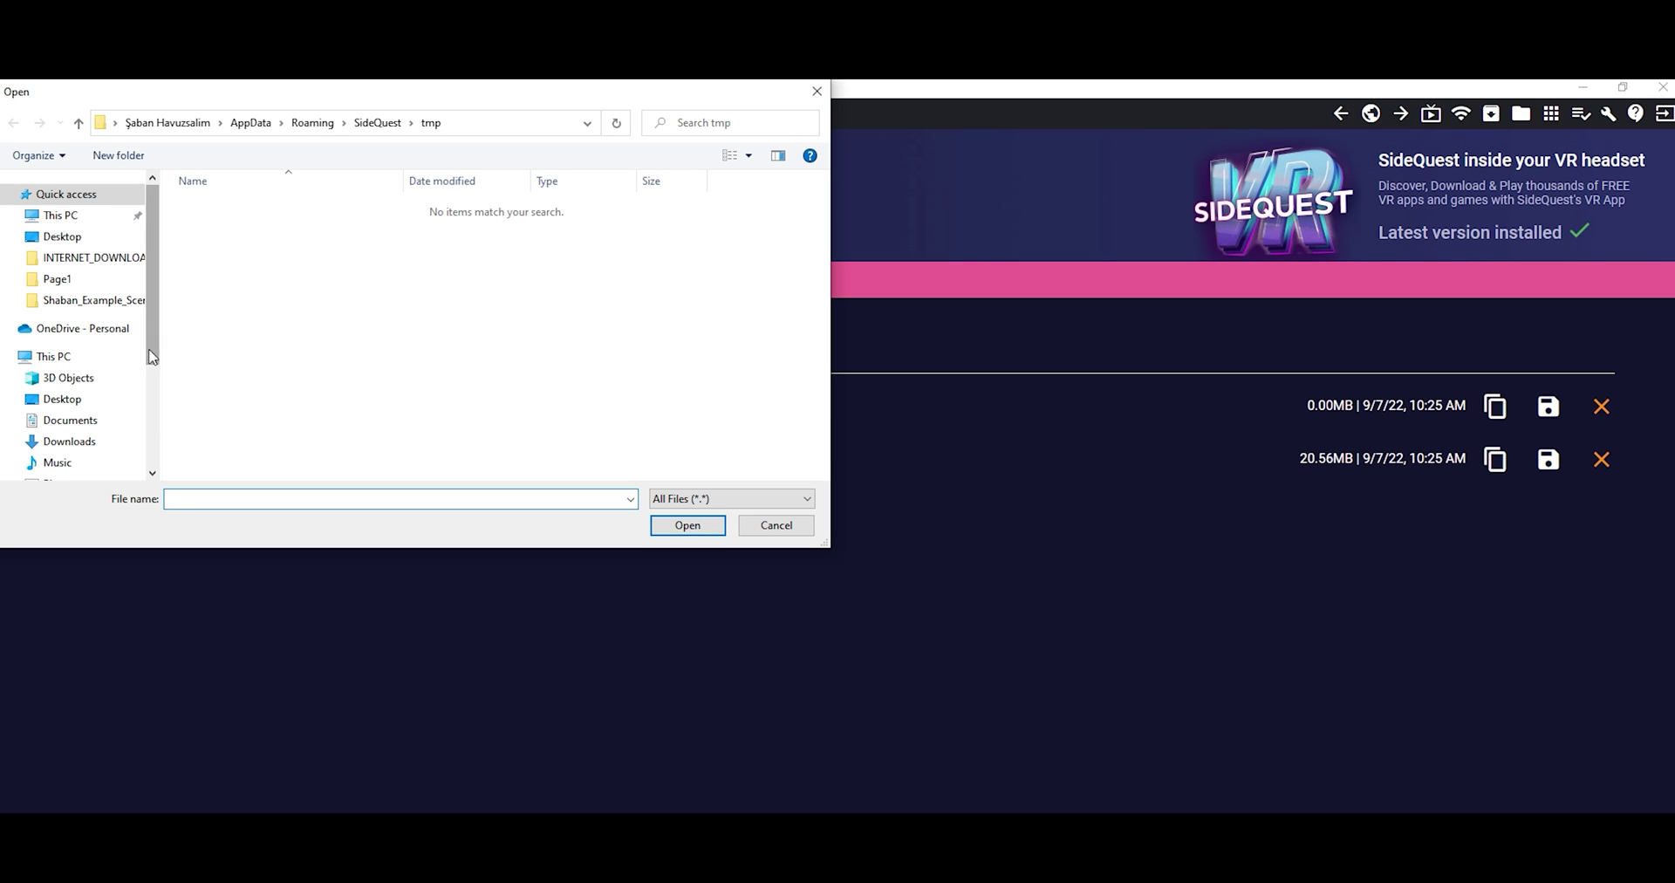
pyautogui.moveTo(152, 350); pyautogui.dragTo(153, 453)
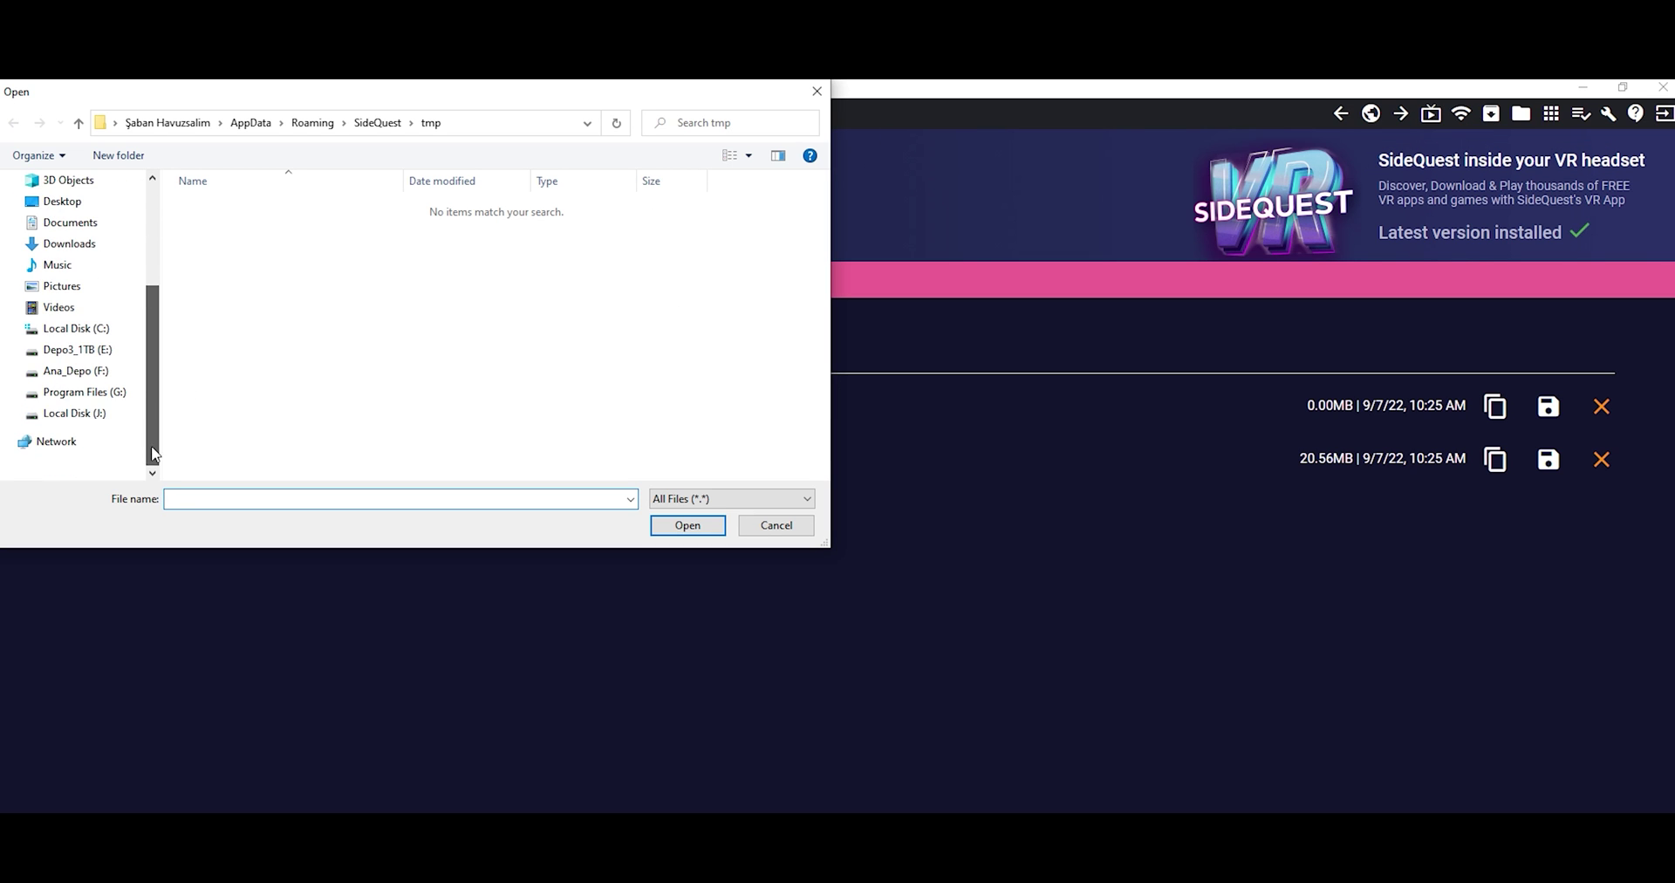
pyautogui.click(83, 415)
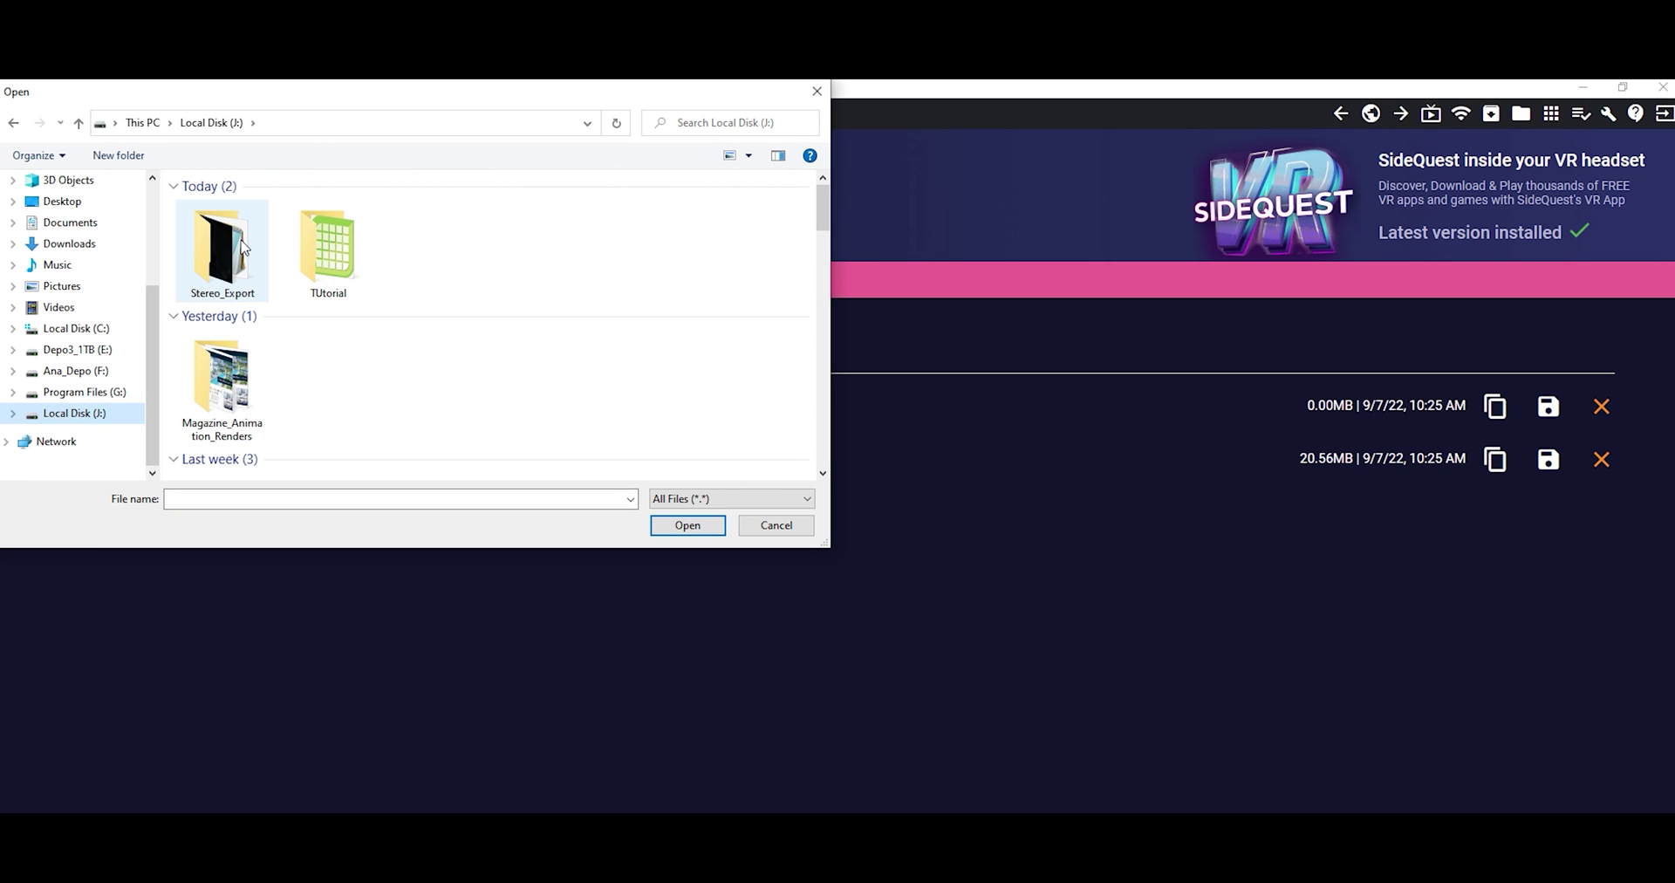
pyautogui.doubleClick(328, 248)
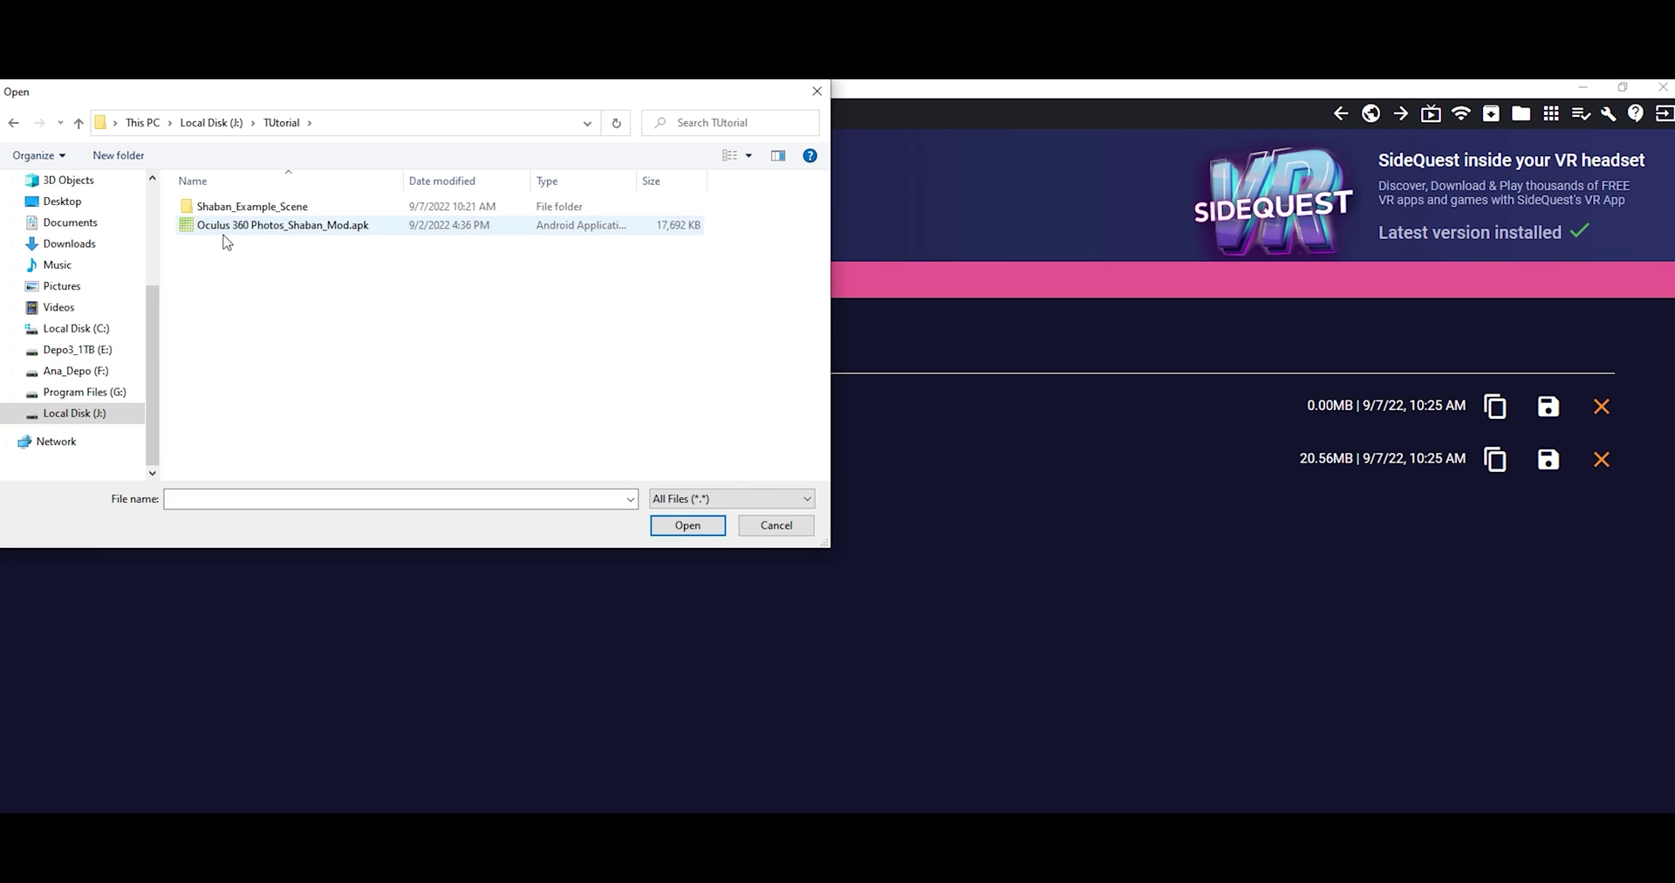
pyautogui.click(258, 232)
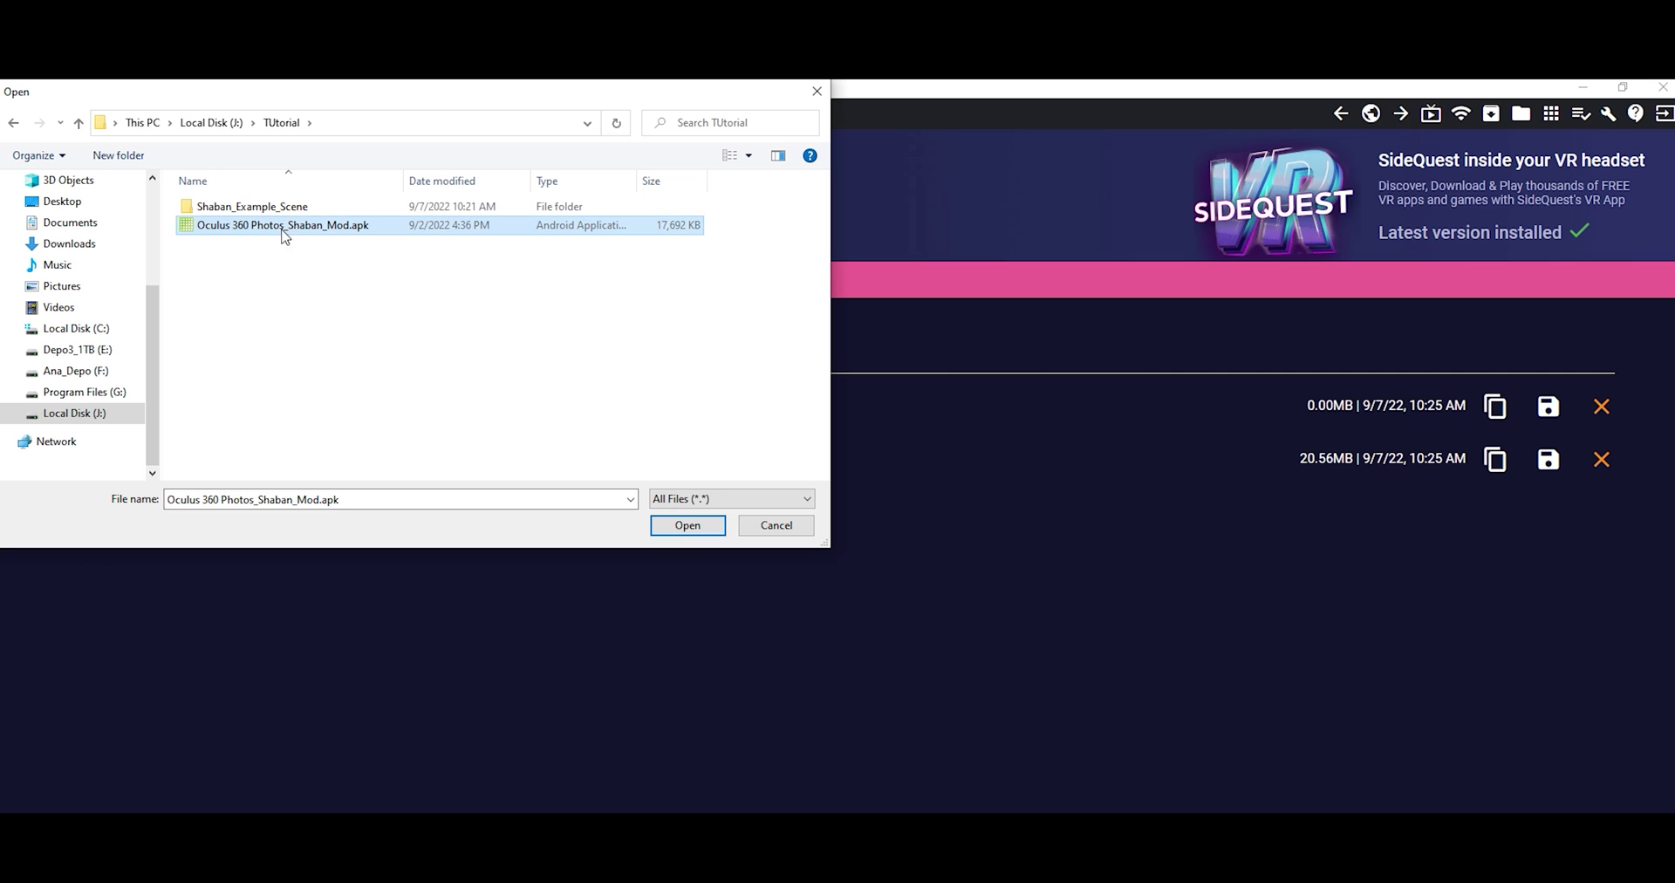
pyautogui.click(686, 525)
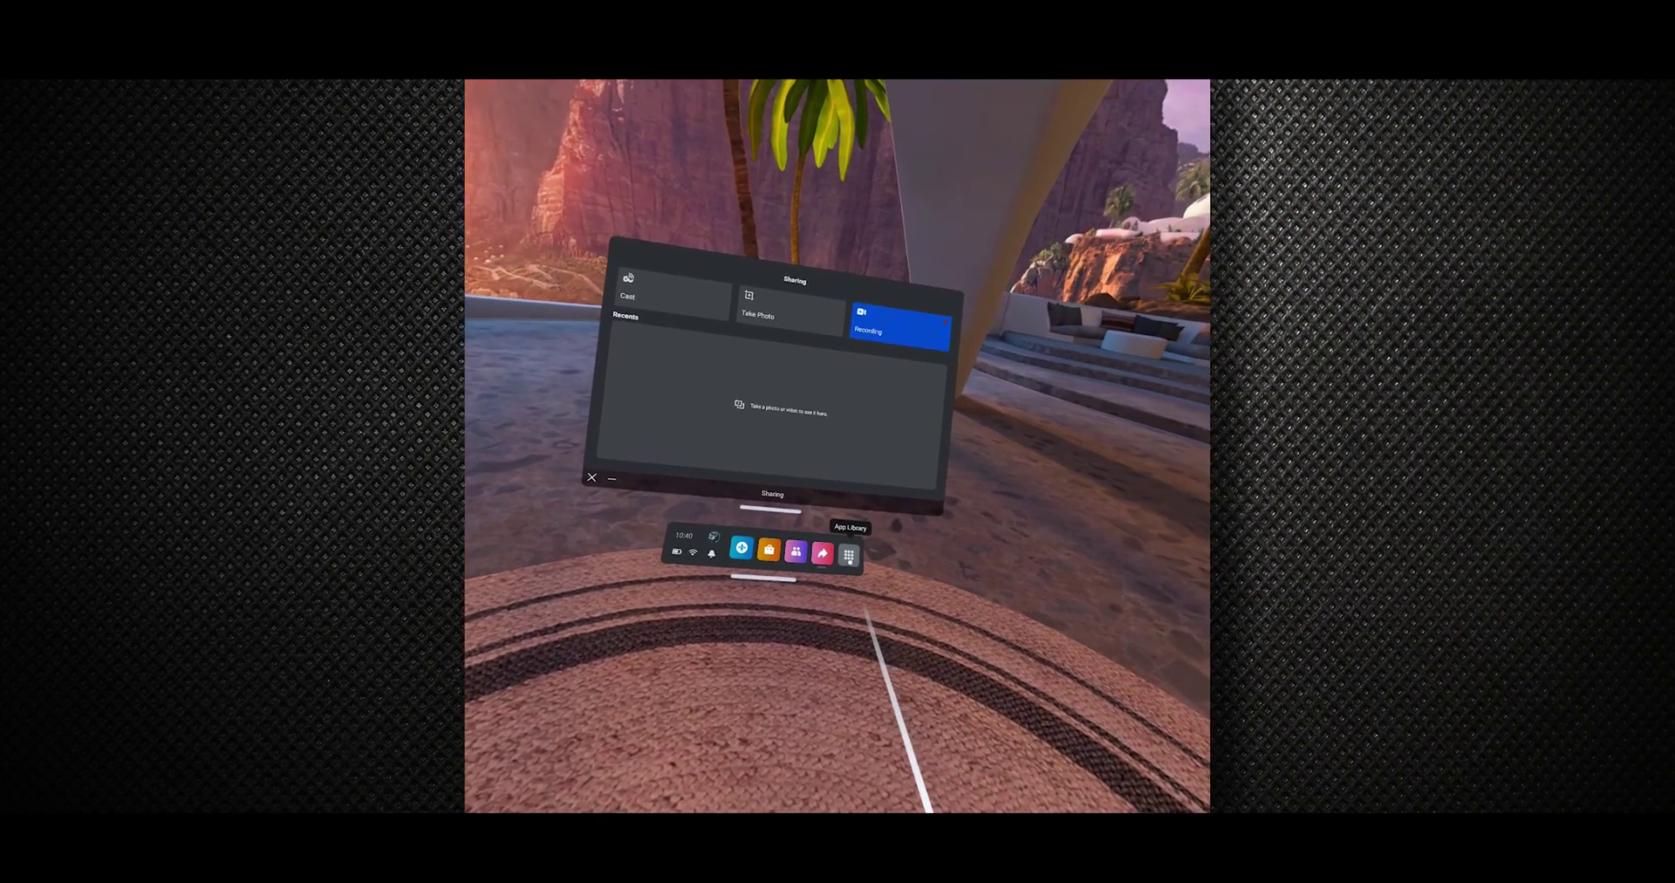
# Open the App Library in the headset and filter the apps to Unknown Sources
pyautogui.click(850, 575)
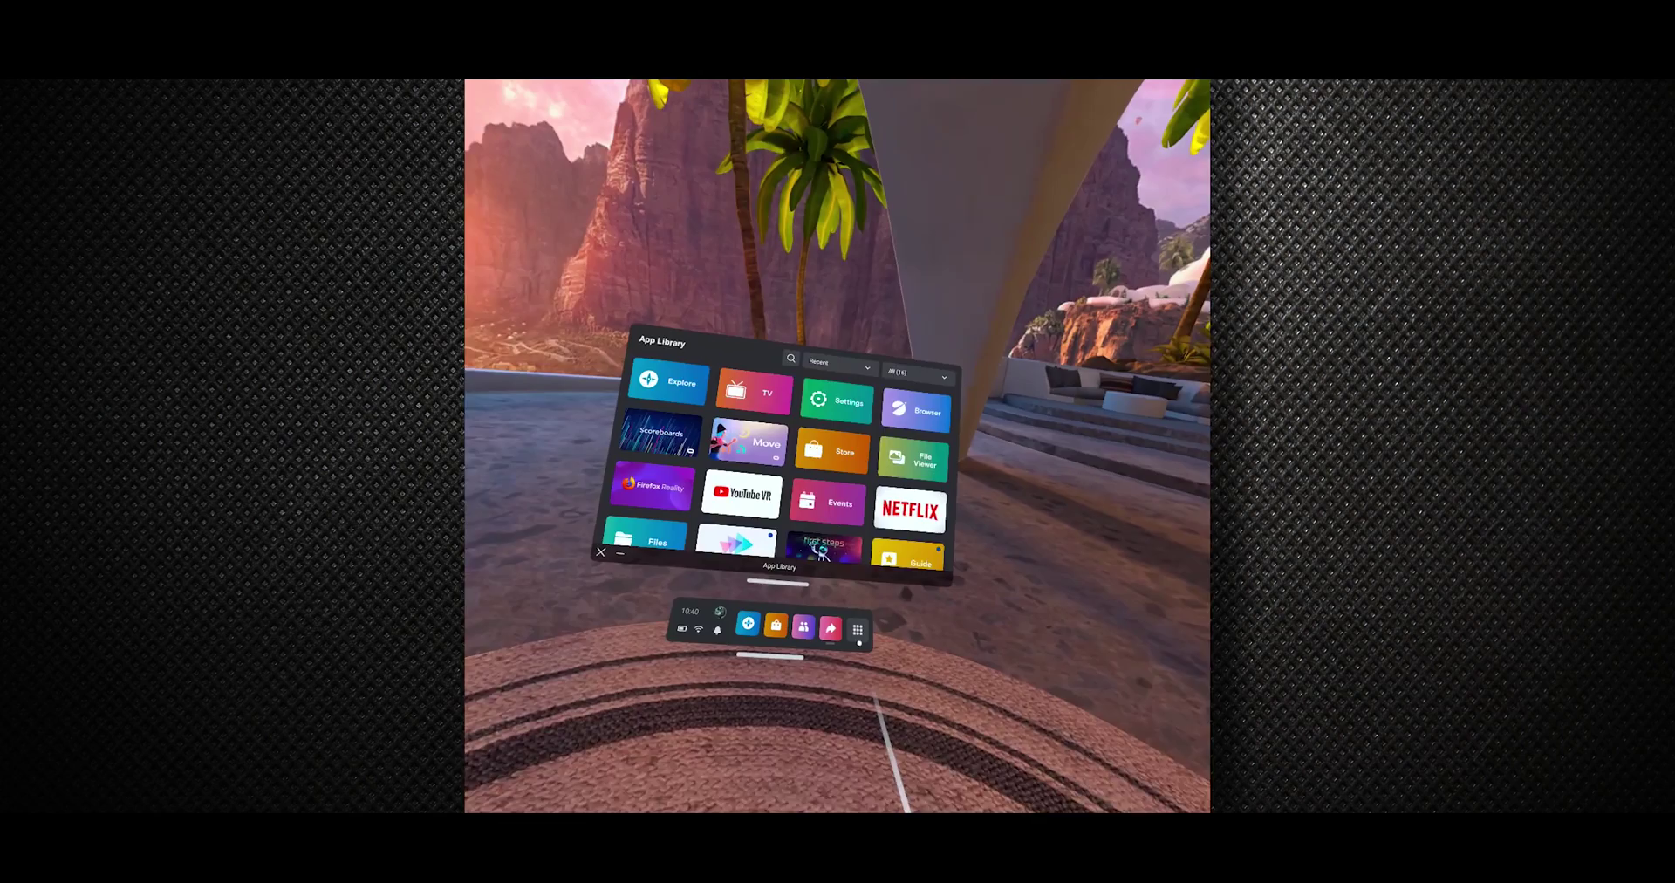
pyautogui.scroll(-3, 838, 506)
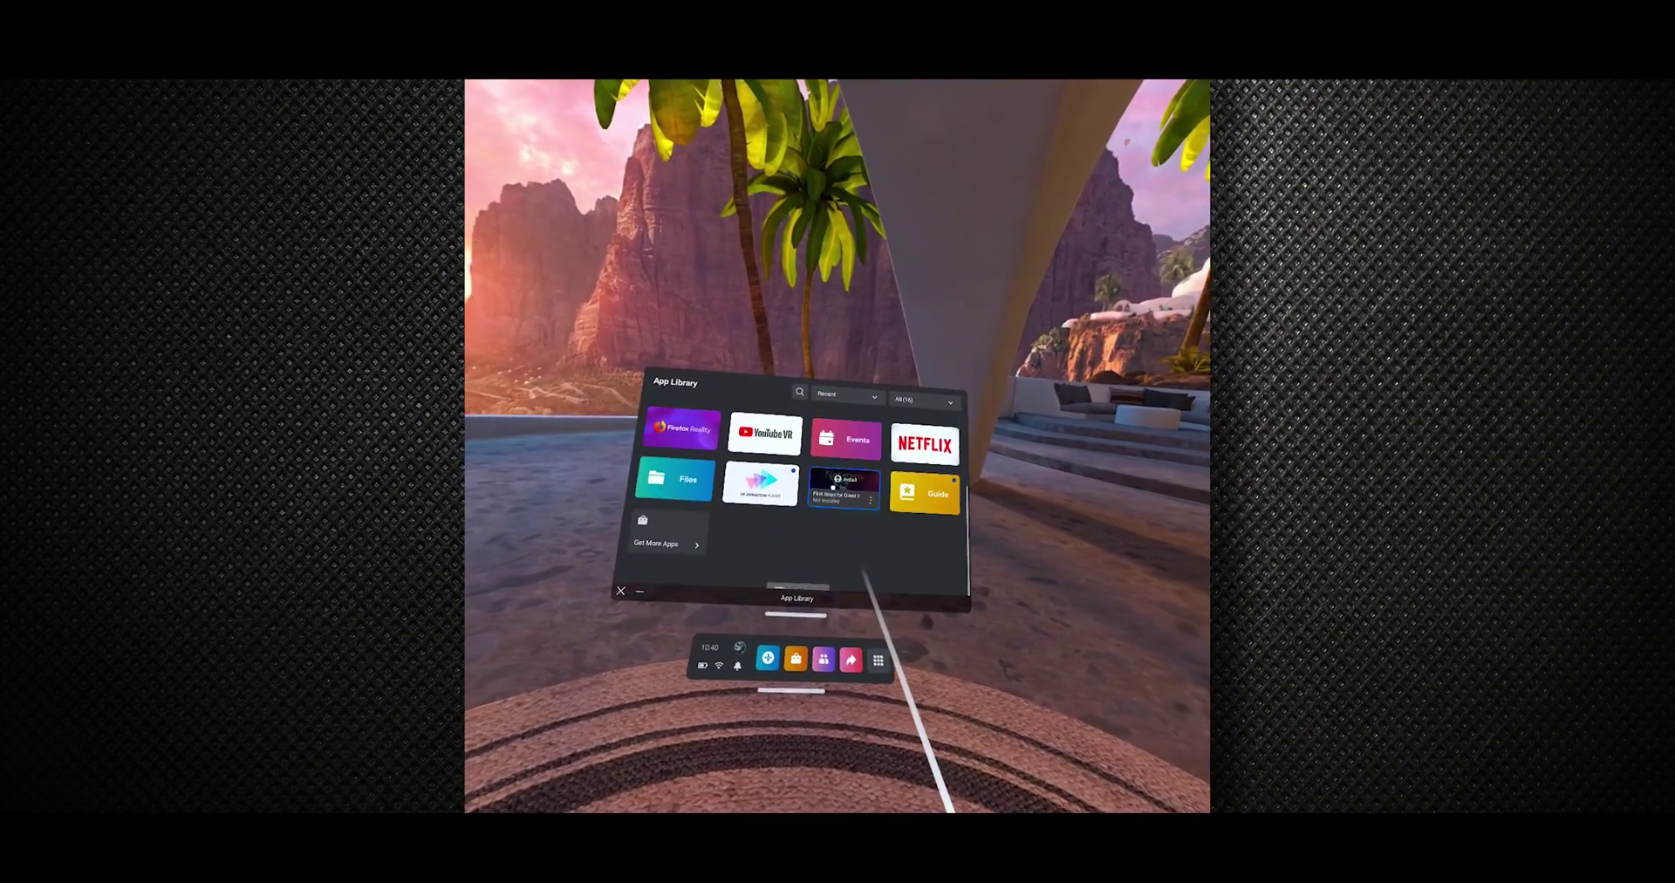
pyautogui.scroll(3, 860, 558)
pyautogui.scroll(-3, 876, 567)
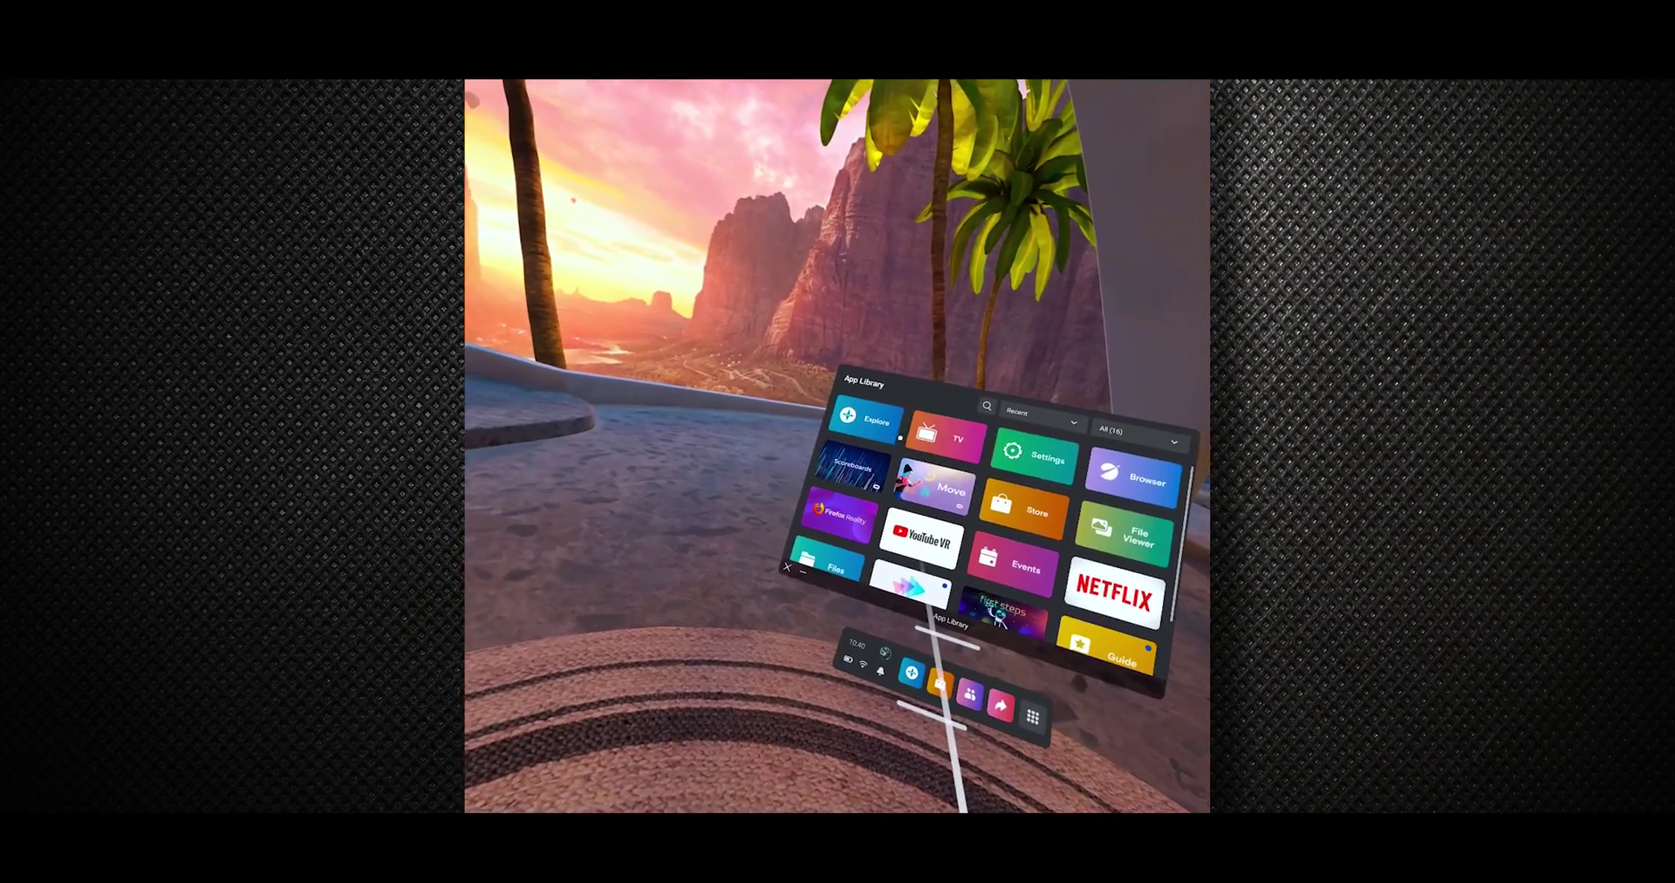
pyautogui.click(880, 573)
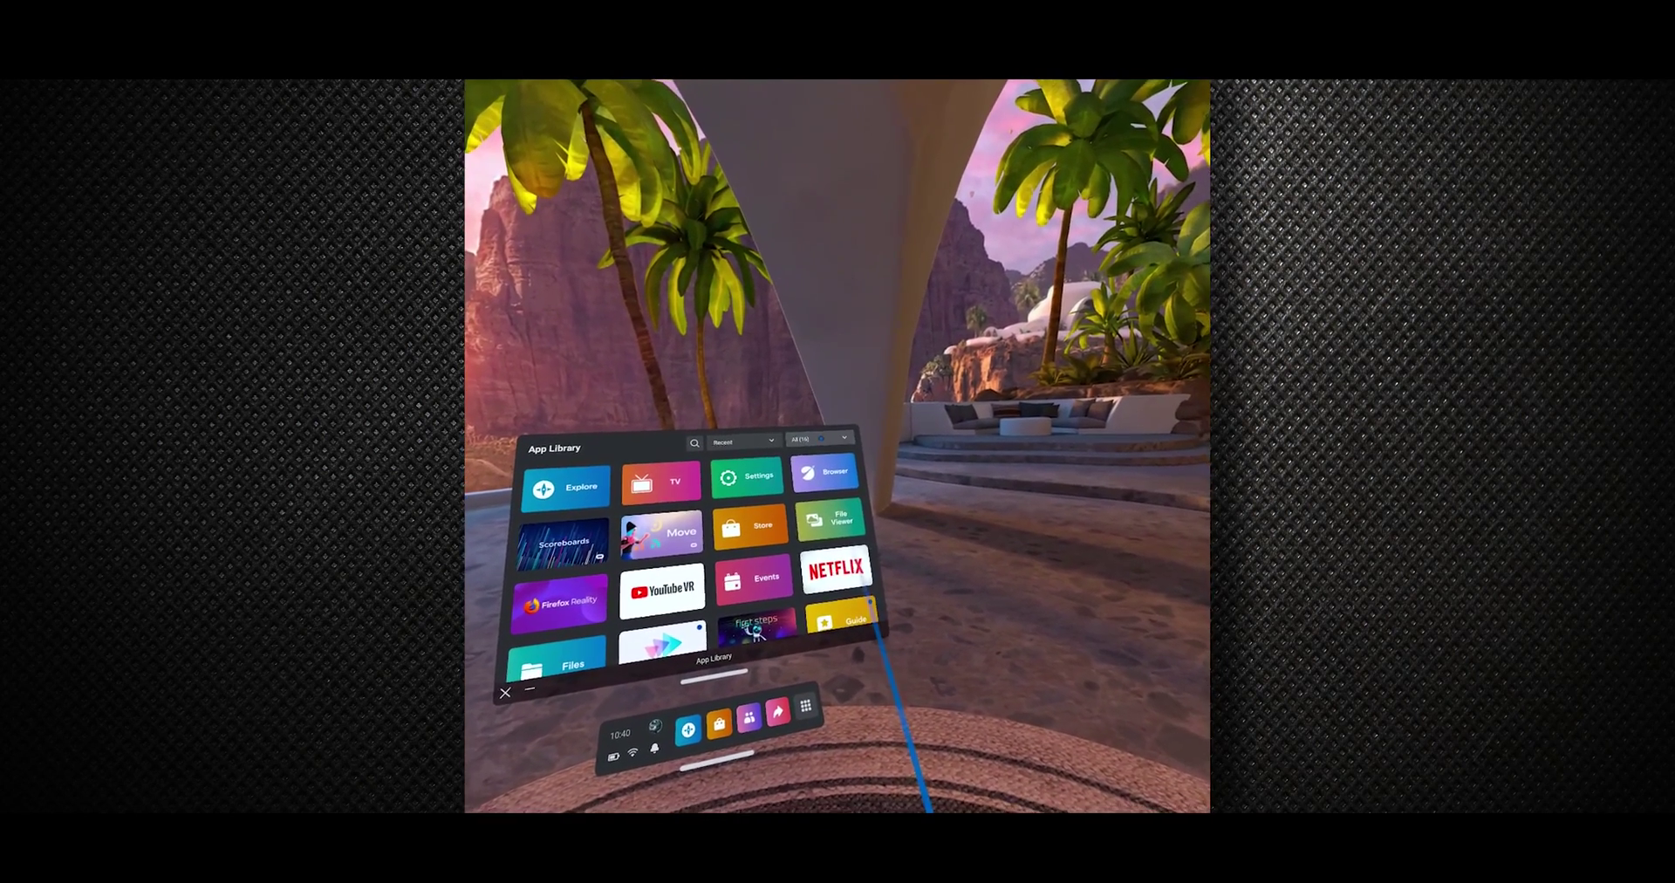
pyautogui.click(839, 454)
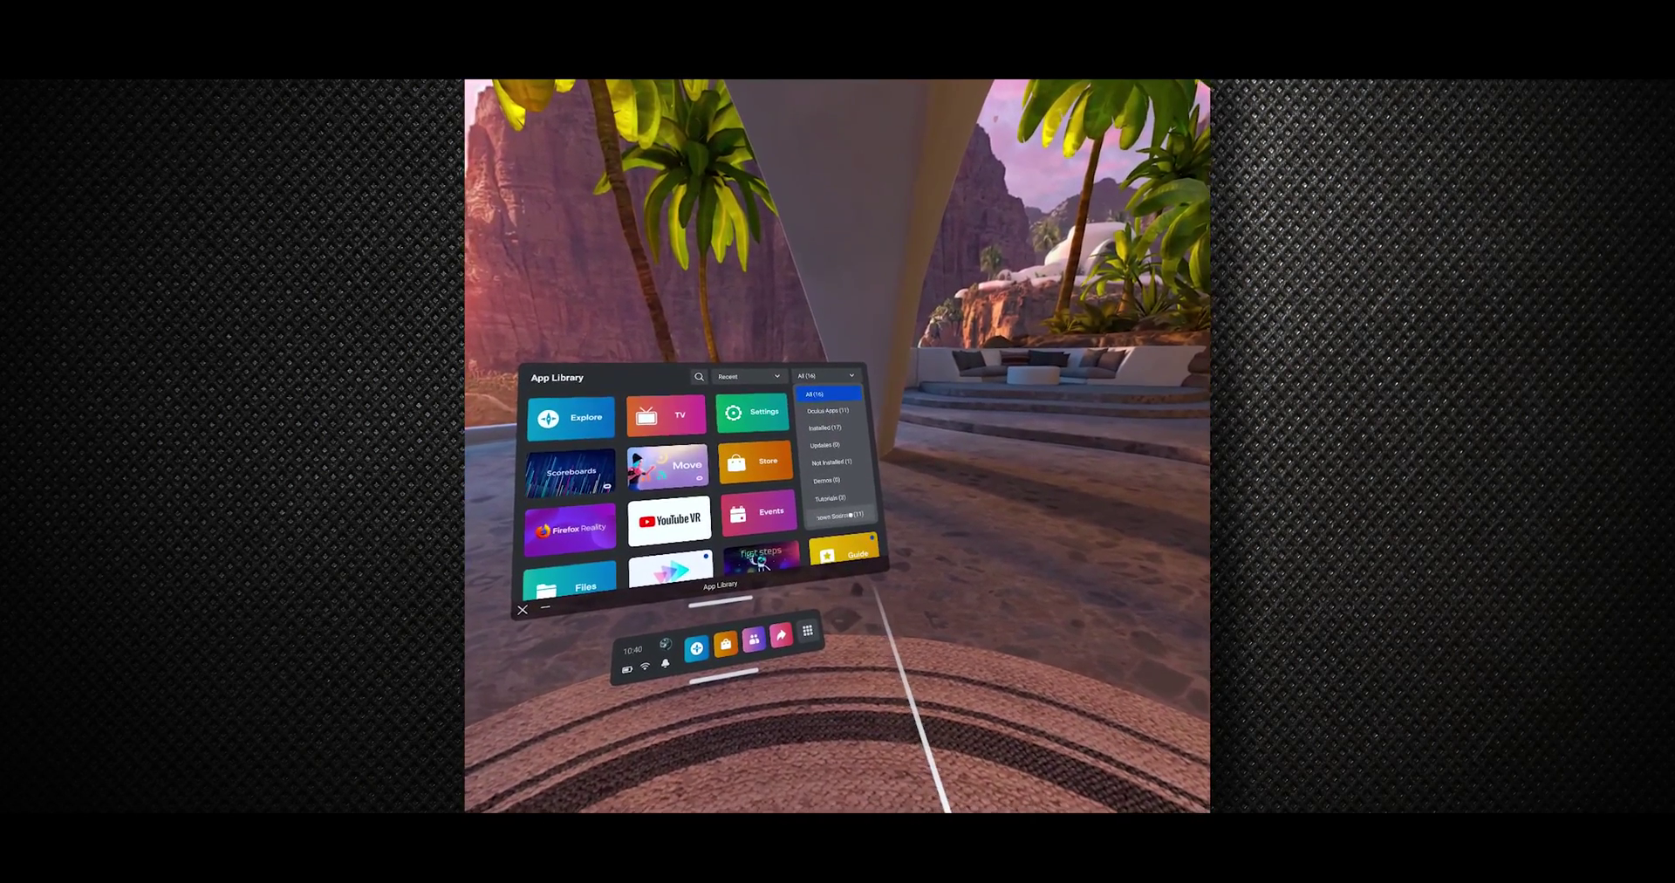
pyautogui.click(835, 523)
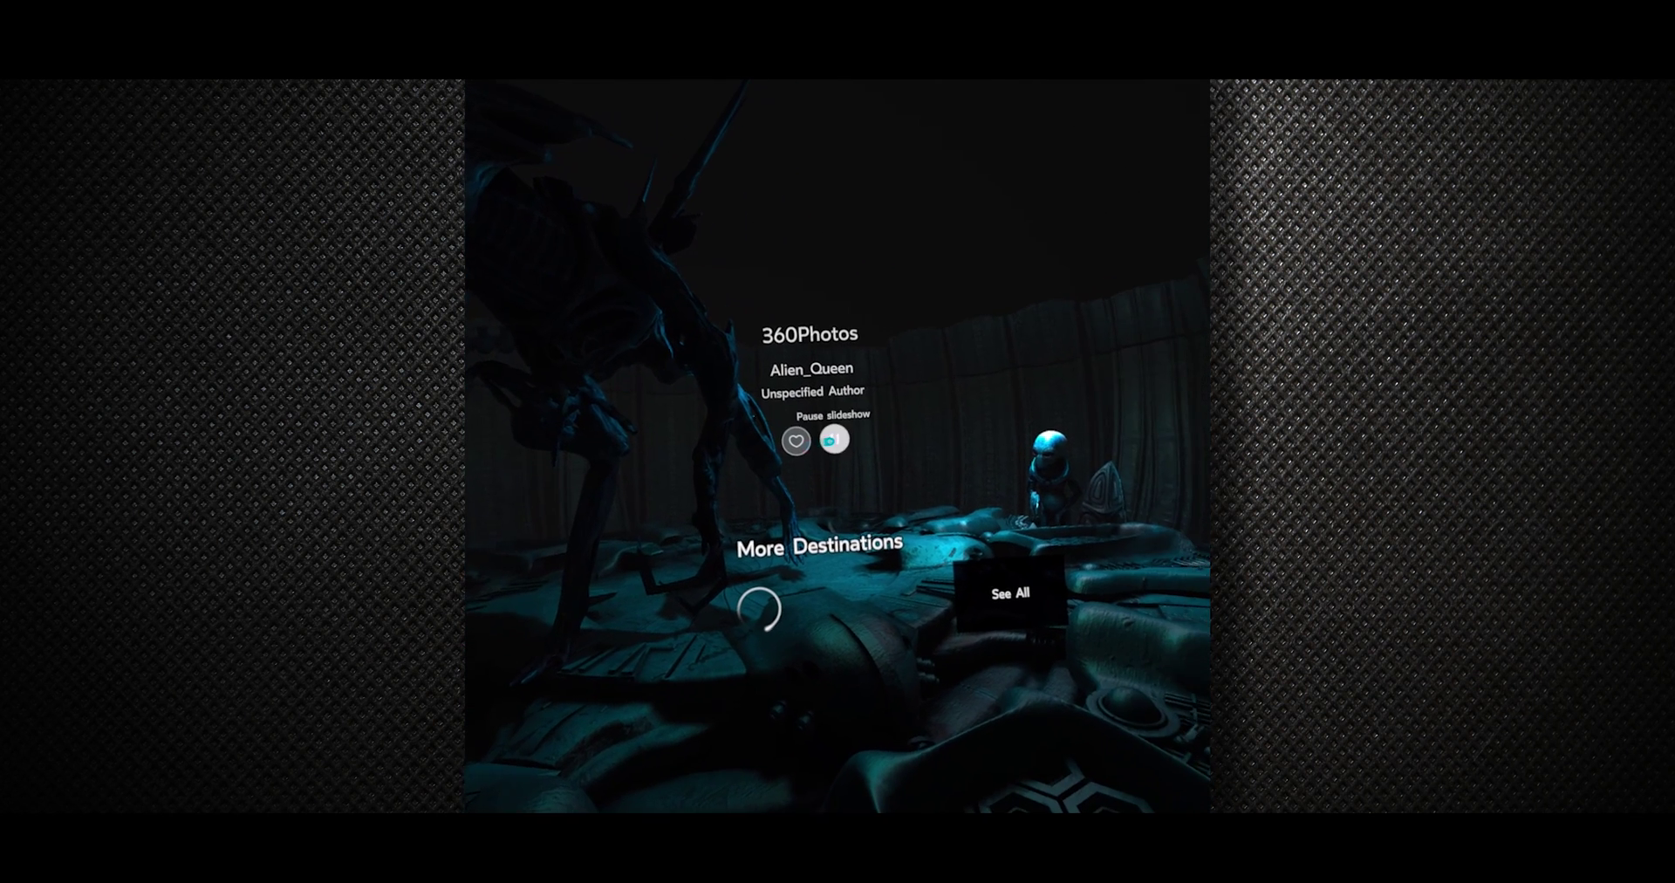
# Browse the CGI Designs thumbnails under My Photos in the 360 Photos app
pyautogui.press('space')
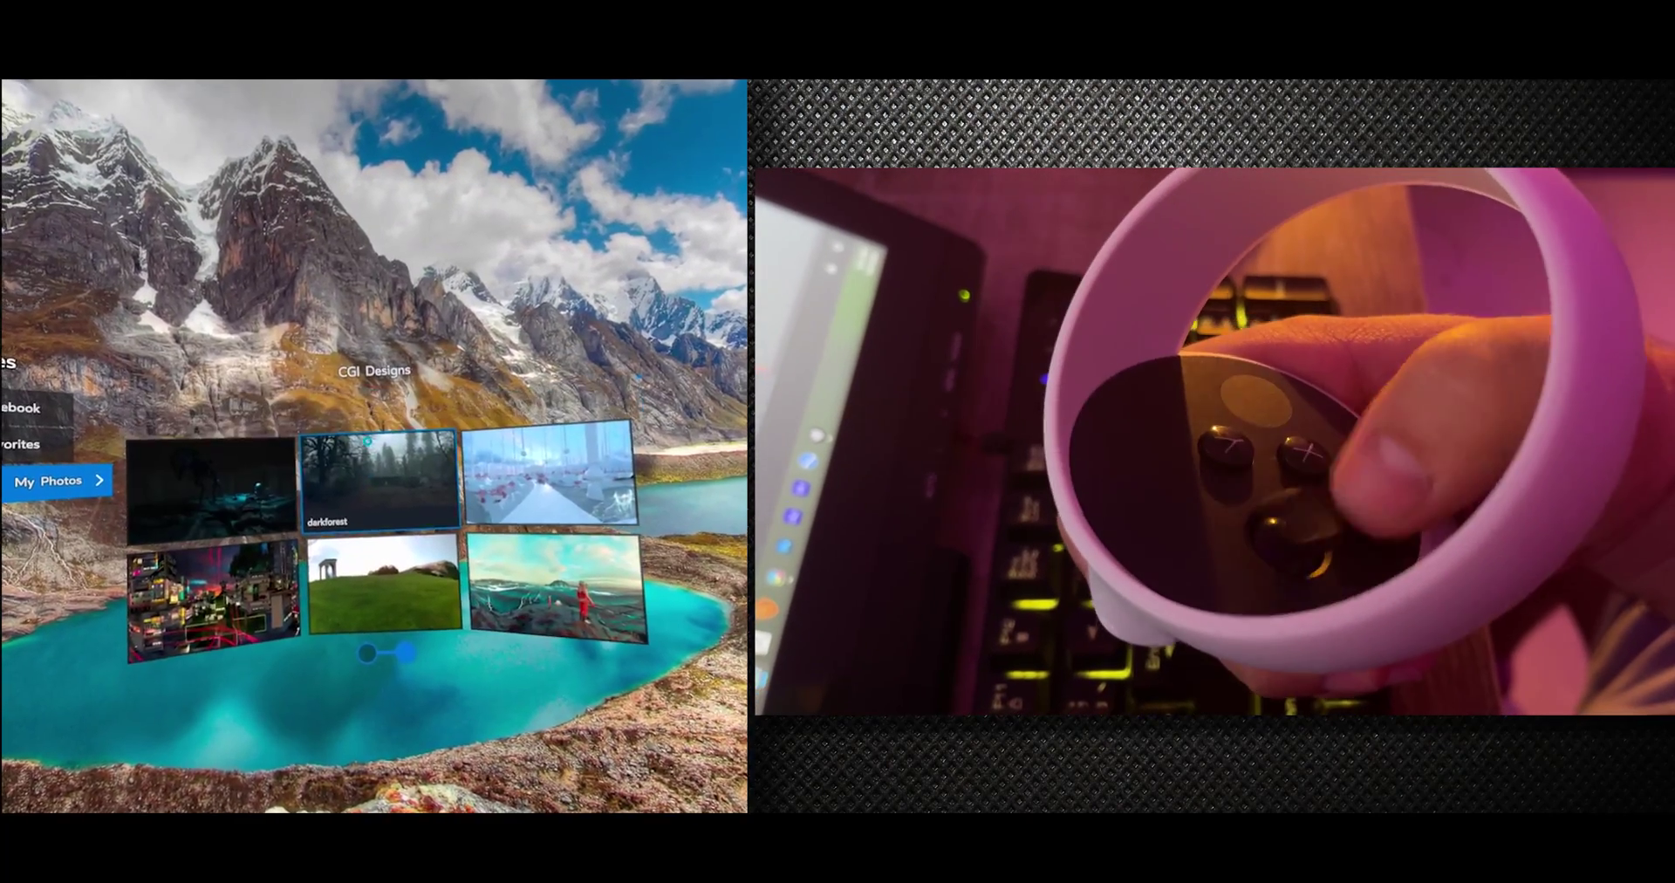
pyautogui.scroll(-3, 367, 442)
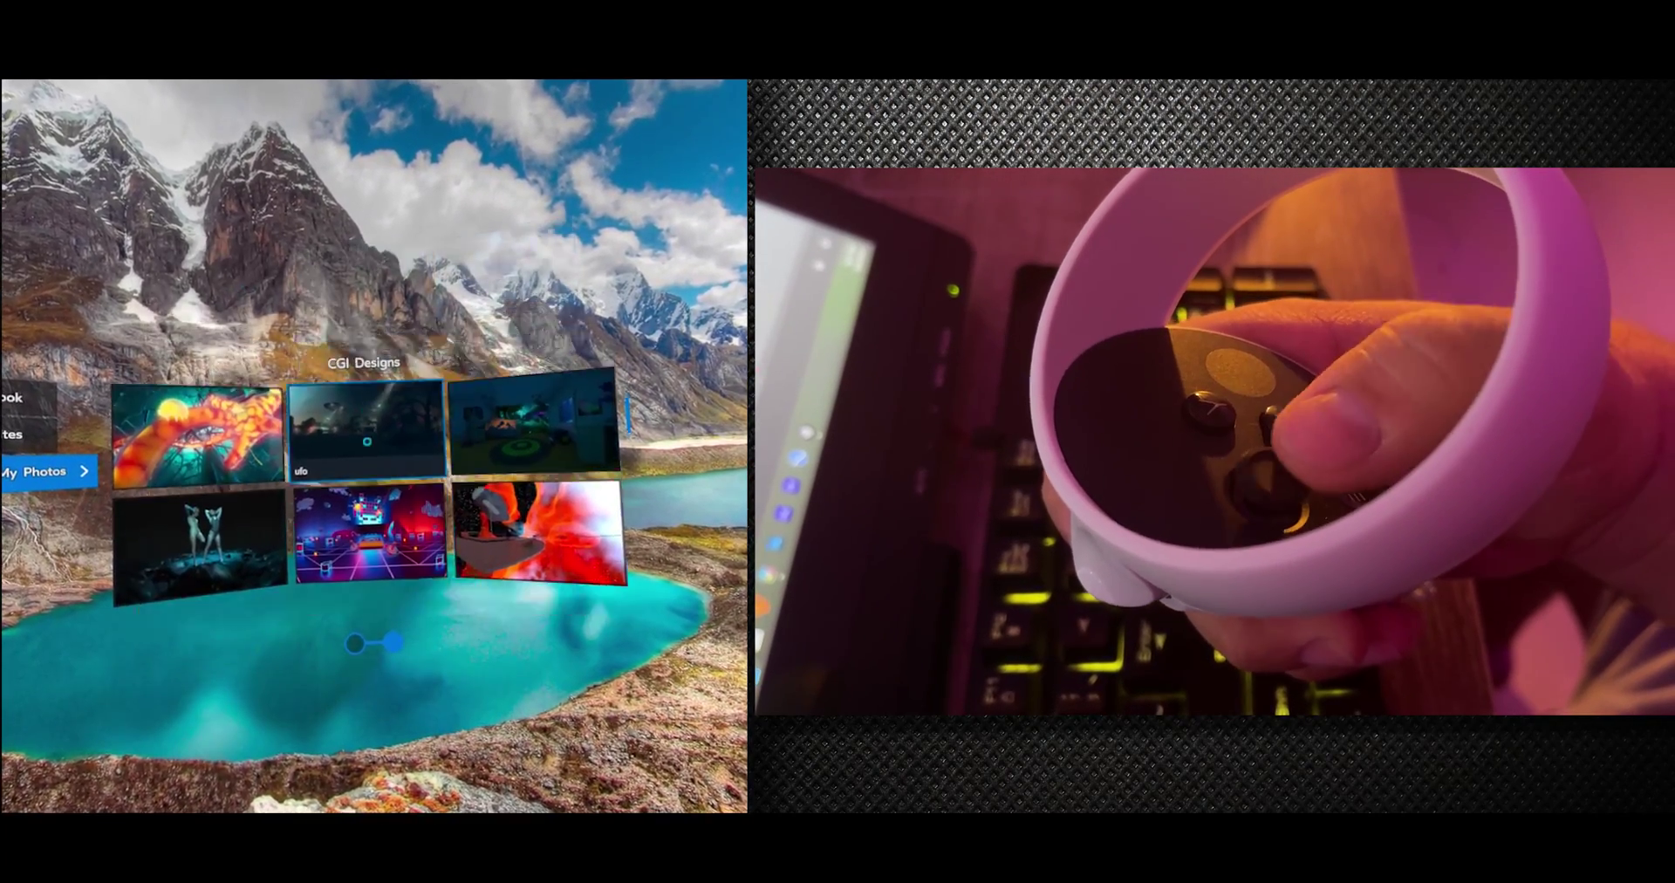
pyautogui.scroll(-3, 367, 441)
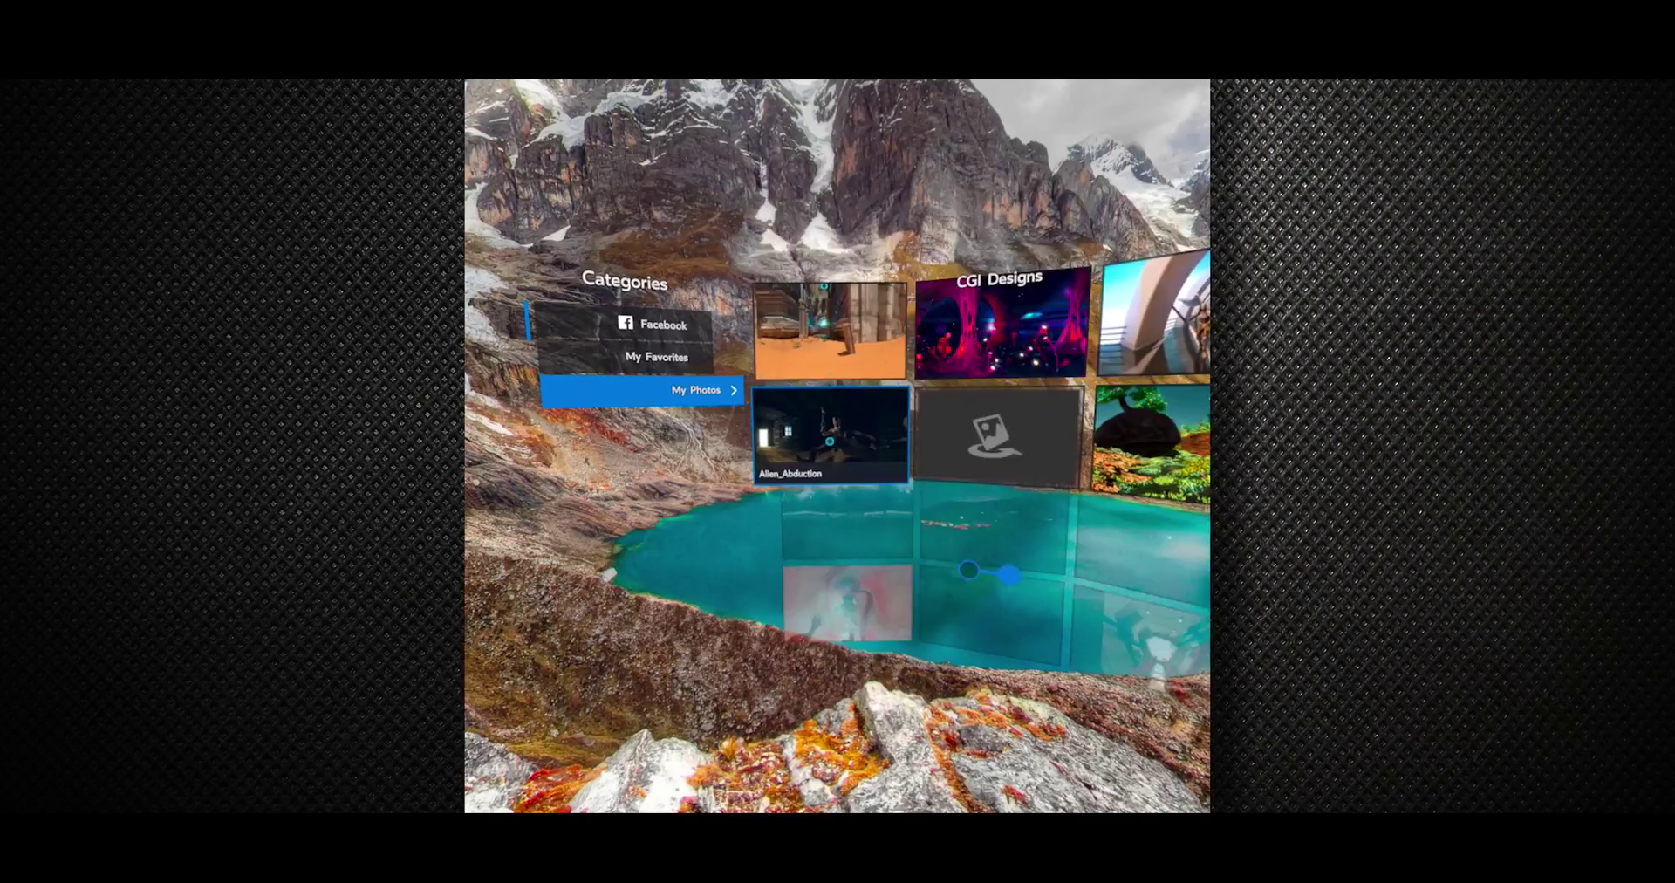
pyautogui.scroll(-3, 986, 401)
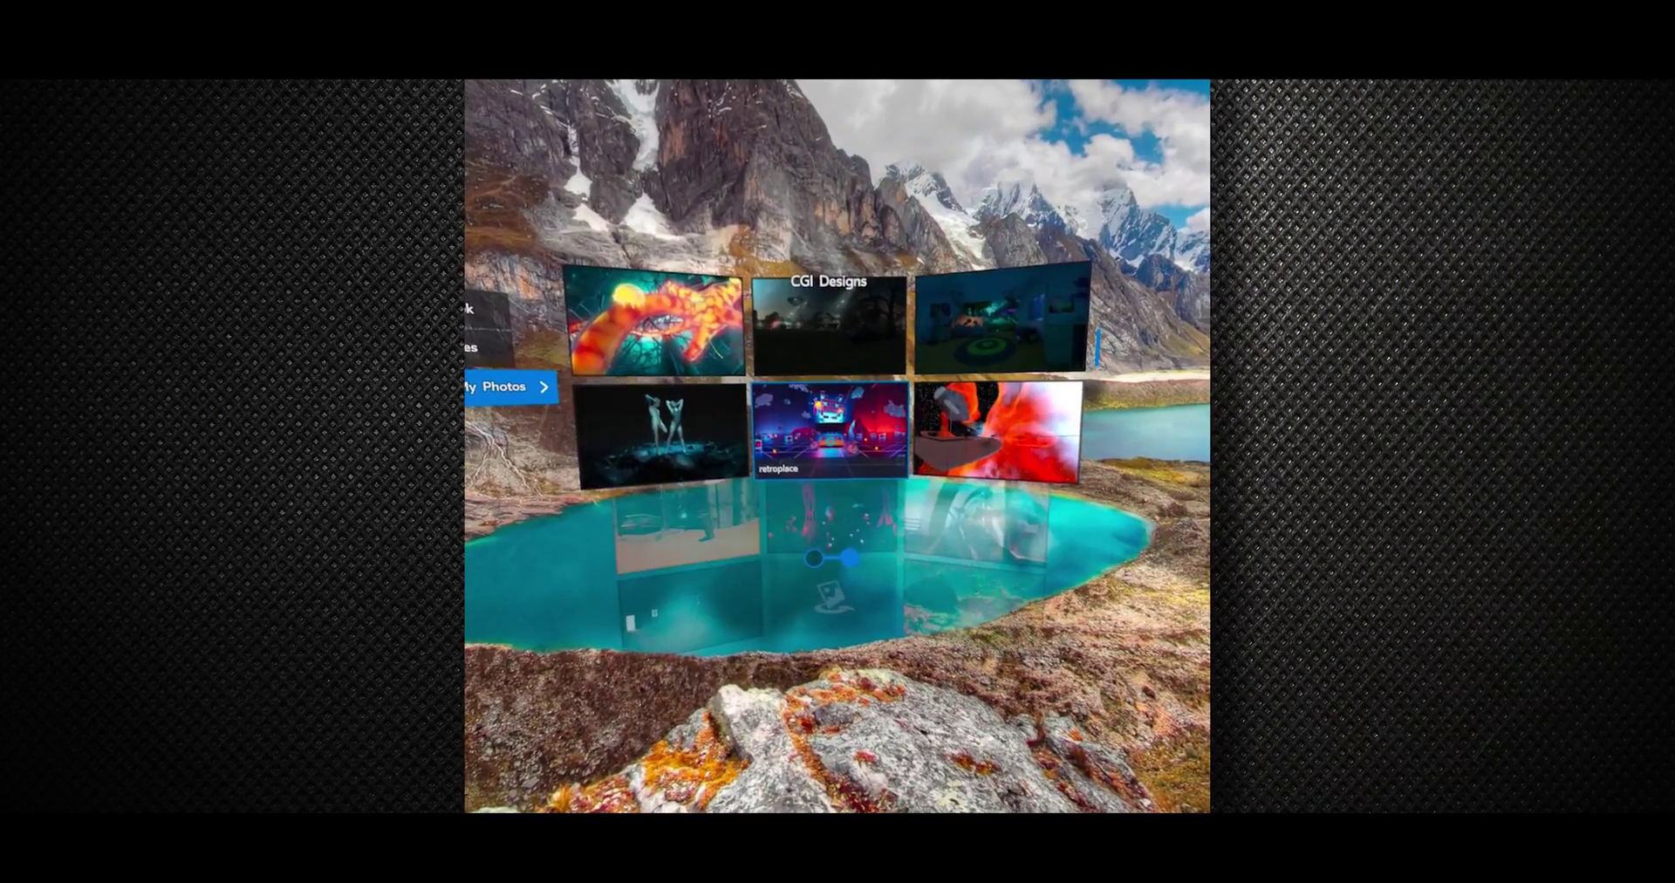
pyautogui.scroll(-3, 836, 565)
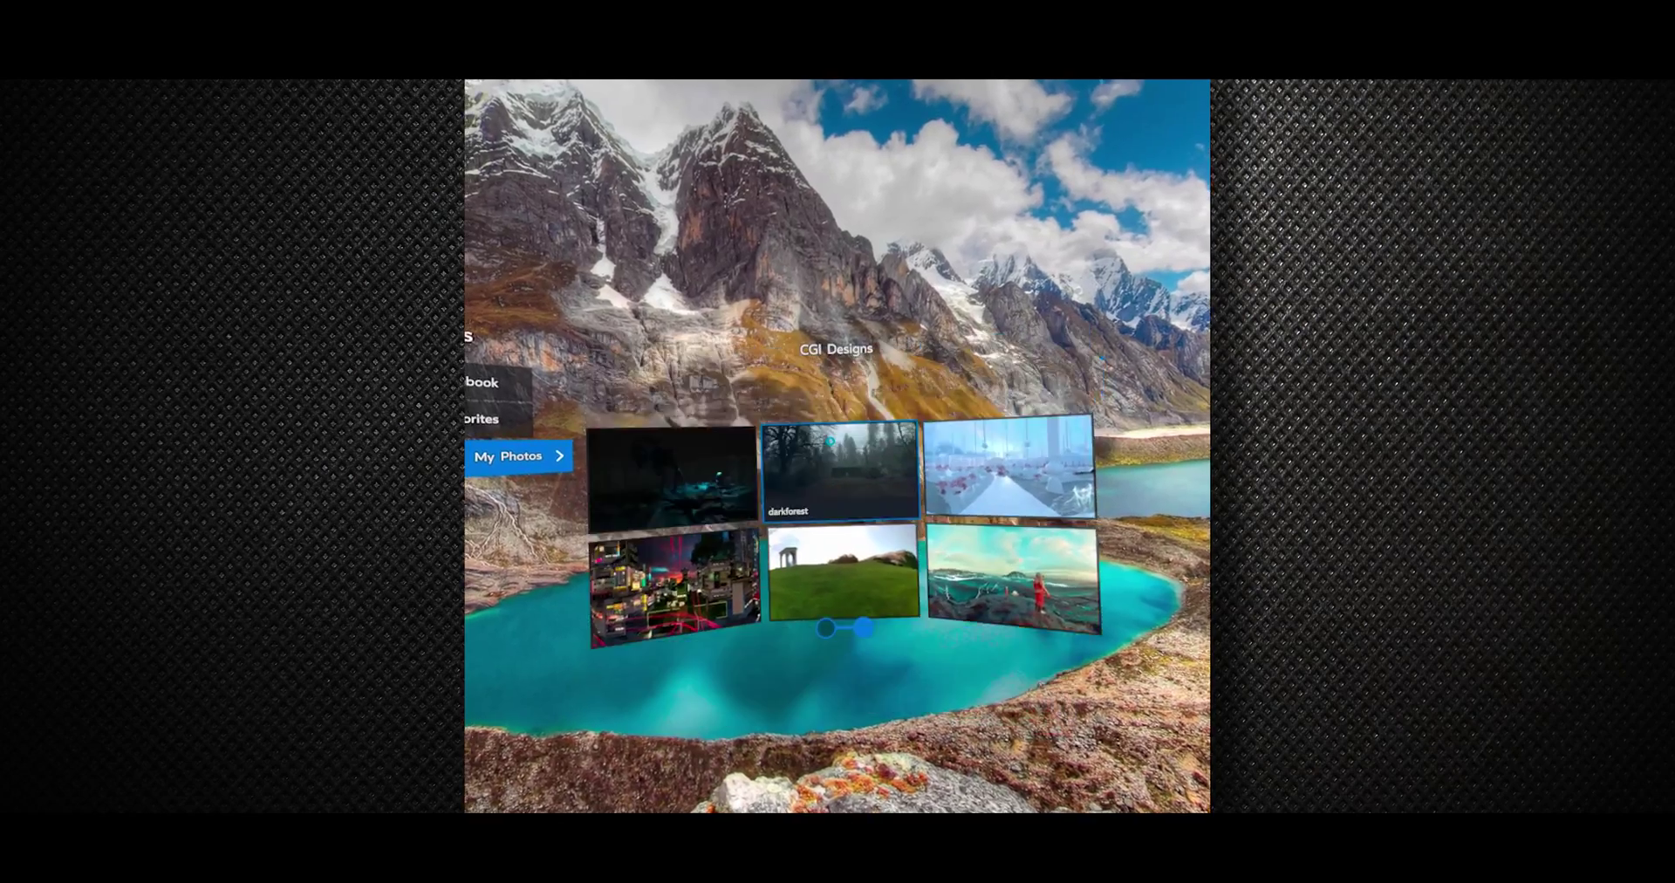